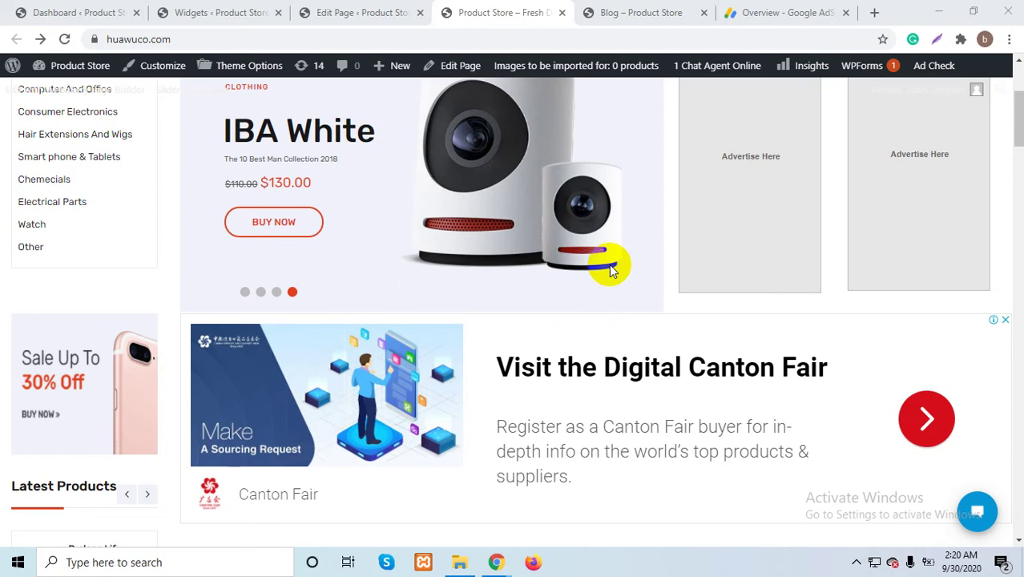
- Examine the site URL, email and help-preference fields in the incognito window's Google AdSense sign-up form, and close that window
mouse_move(499, 557)
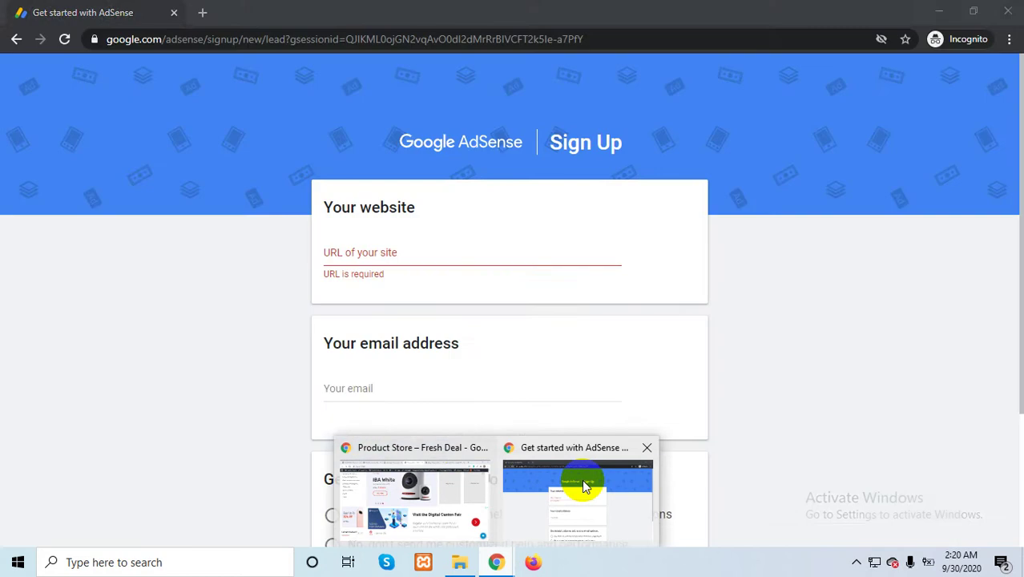
left_click(585, 486)
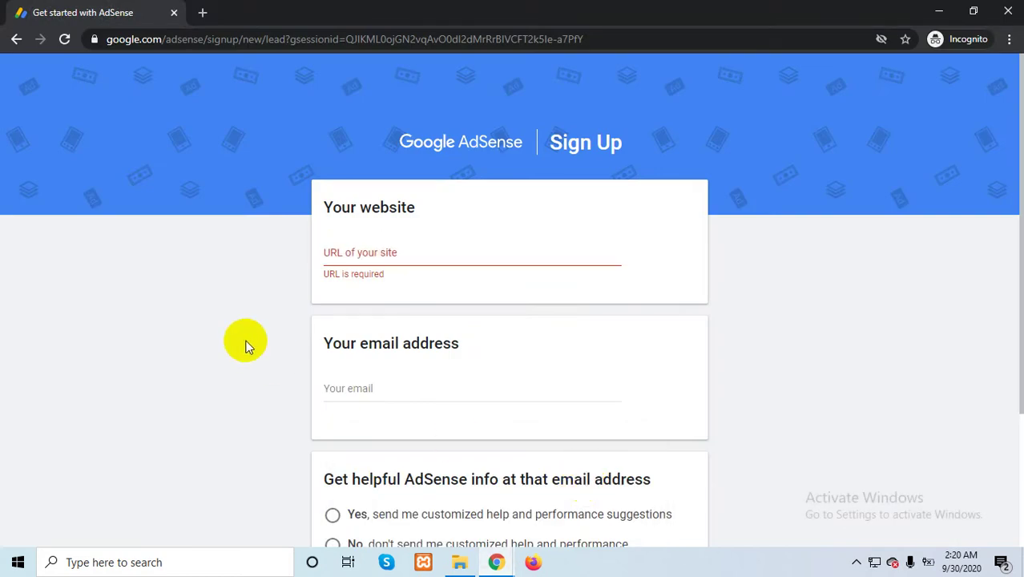
scroll(240, 300, "down", 2)
scroll(241, 299, "up", 2)
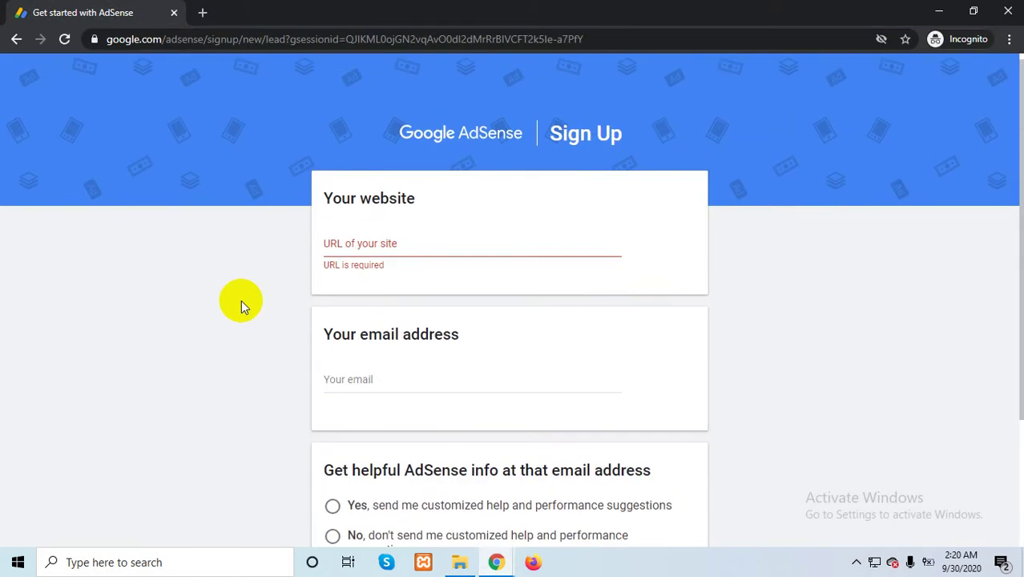
left_click(367, 245)
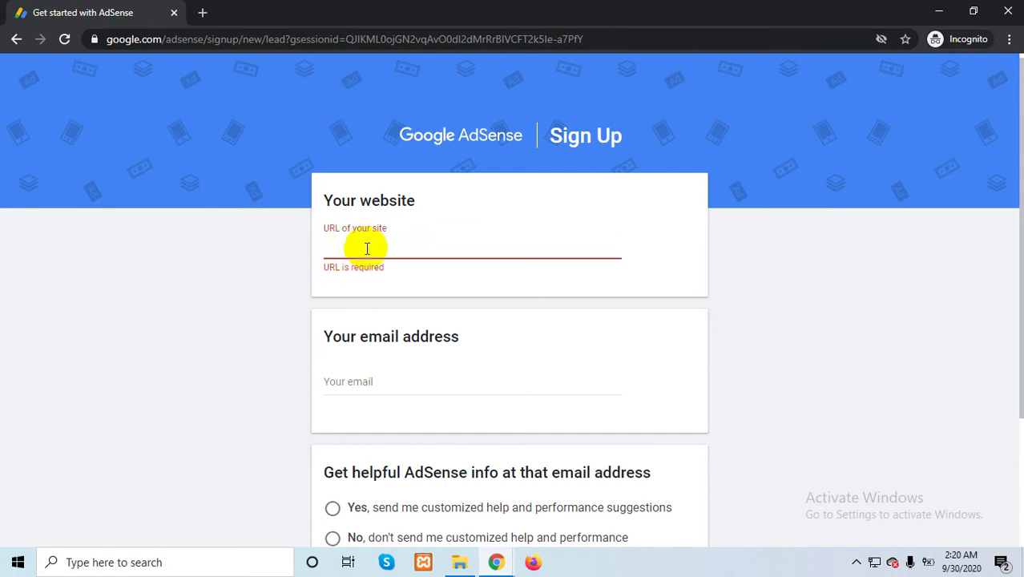
scroll(349, 321, "down", 2)
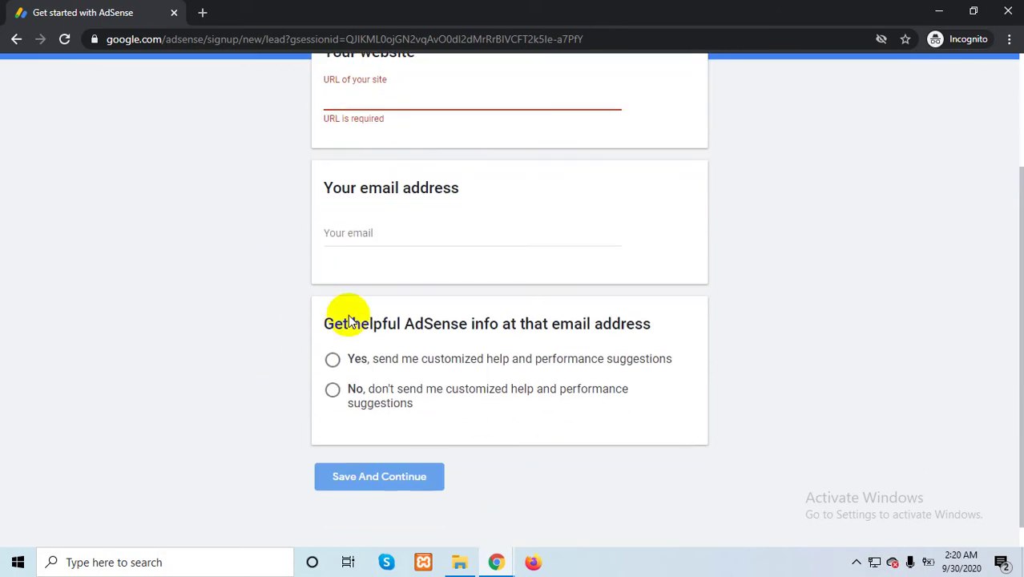
left_click(389, 240)
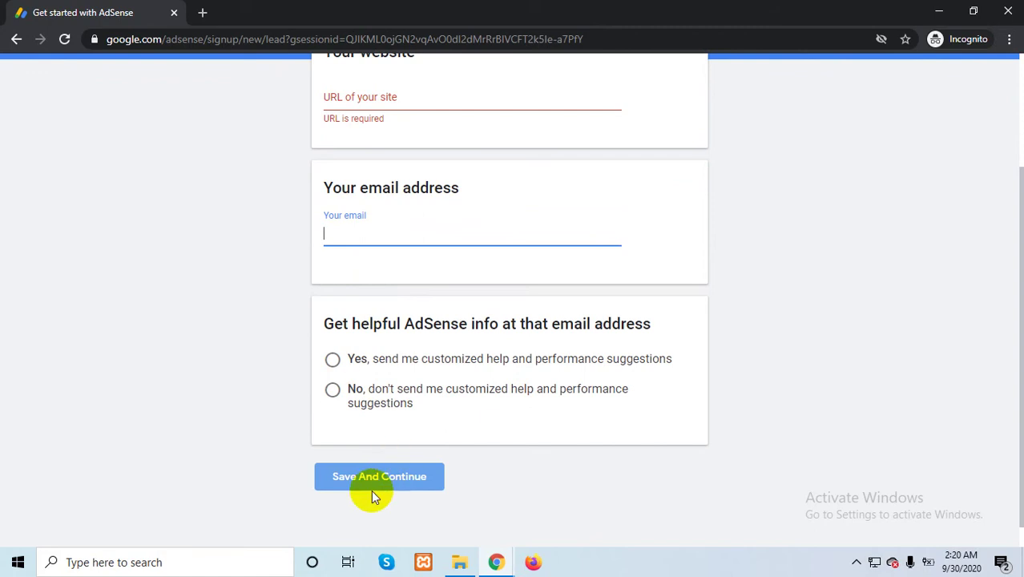
left_click(189, 335)
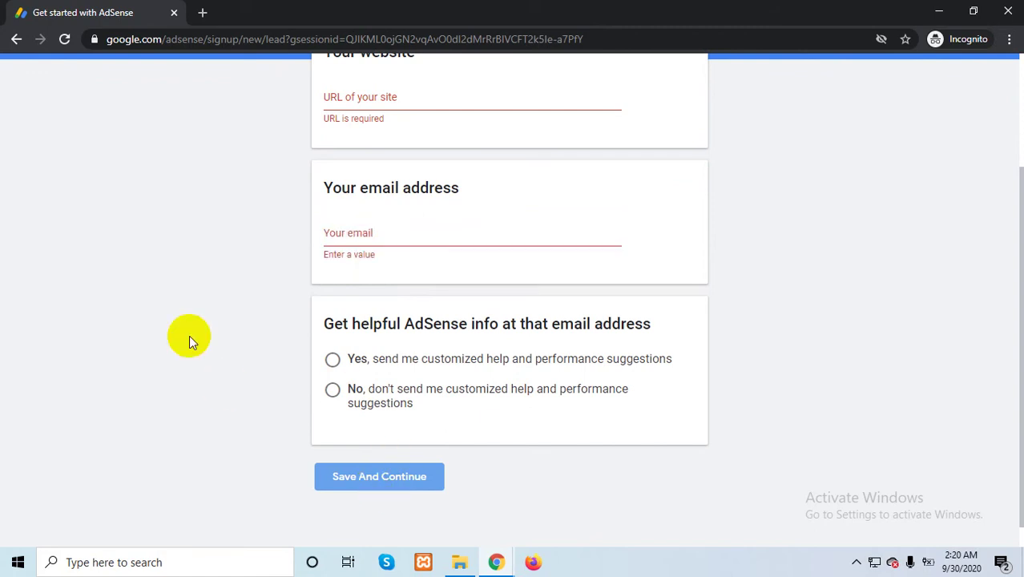
scroll(190, 335, "up", 2)
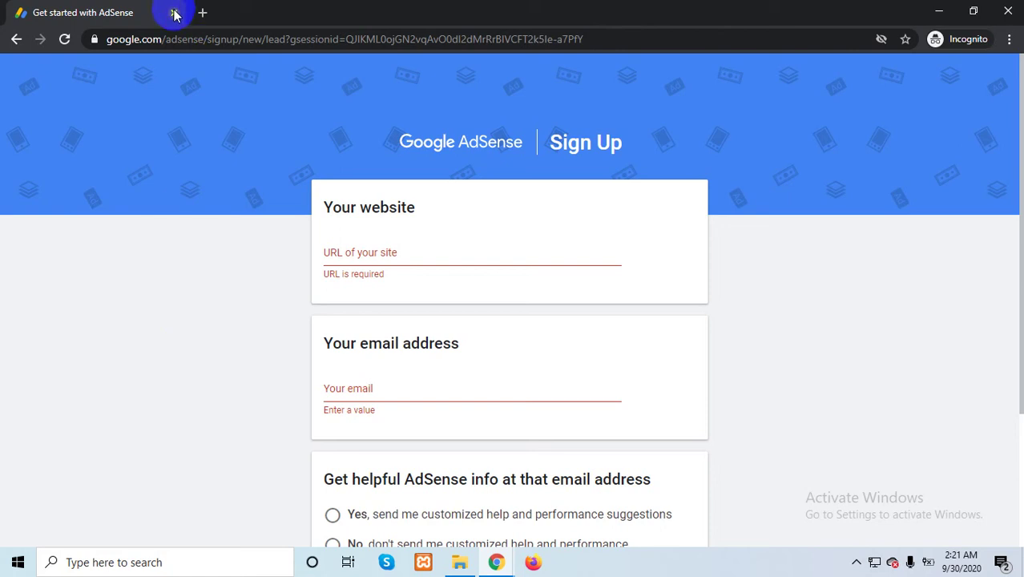
scroll(181, 268, "down", 3)
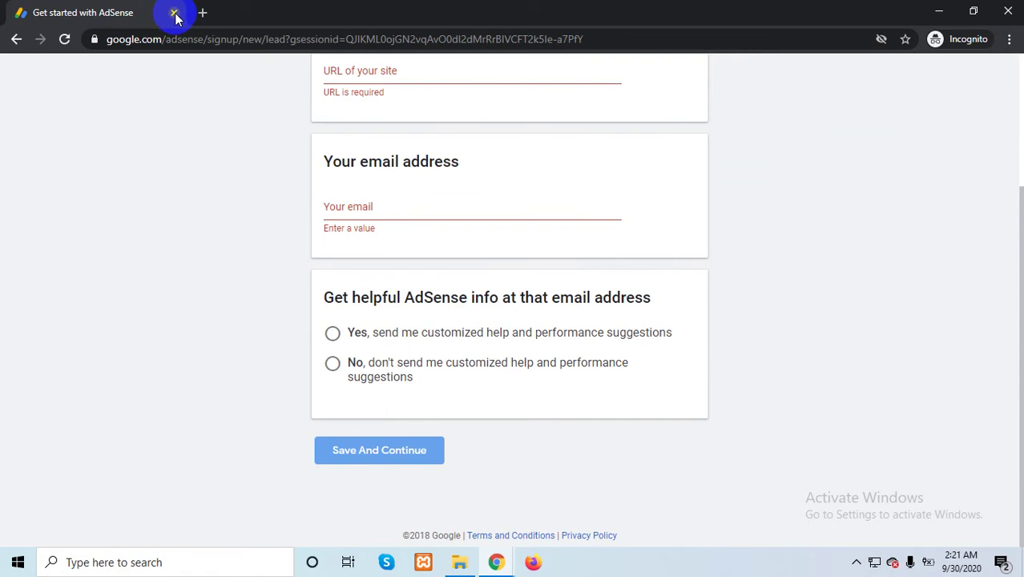
left_click(175, 14)
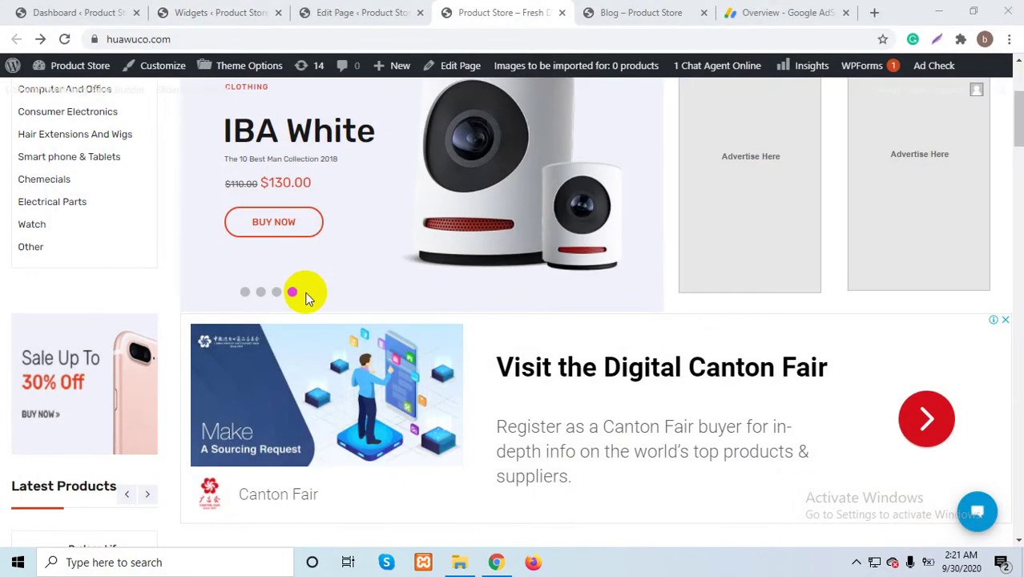
- Switch to the Google AdSense account, view its home page and review the ads overview by site
left_click(772, 9)
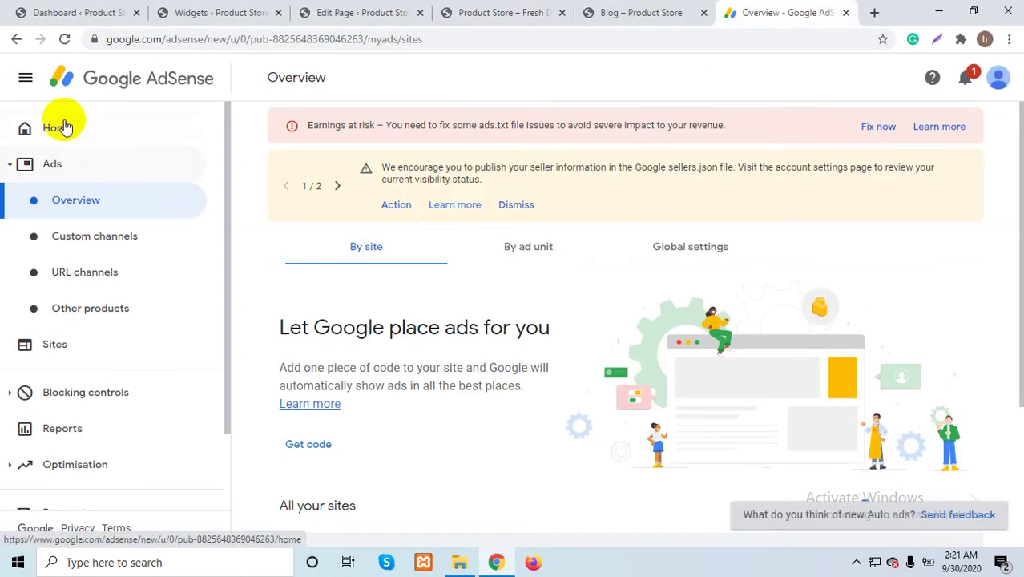
left_click(58, 128)
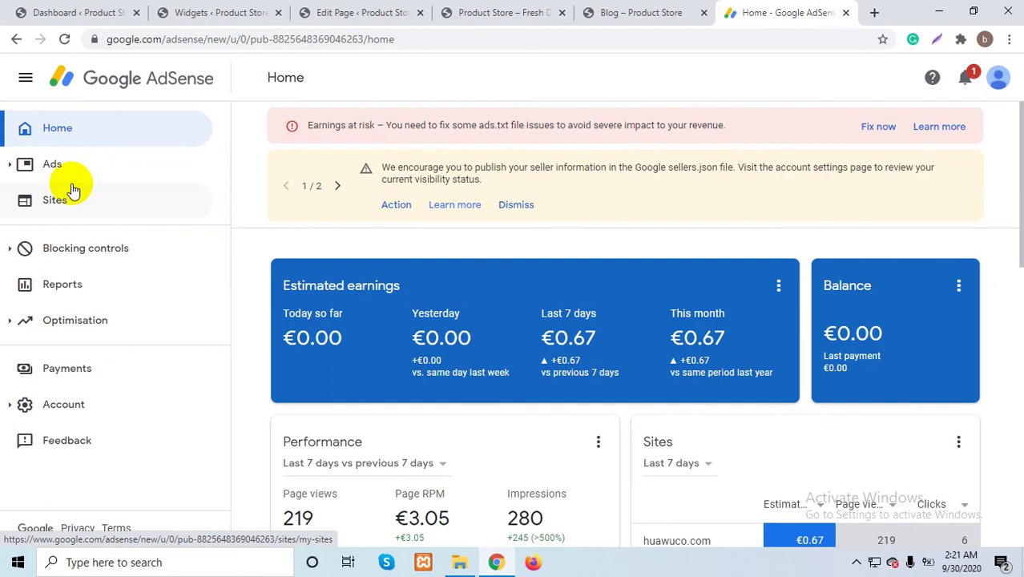
left_click(53, 166)
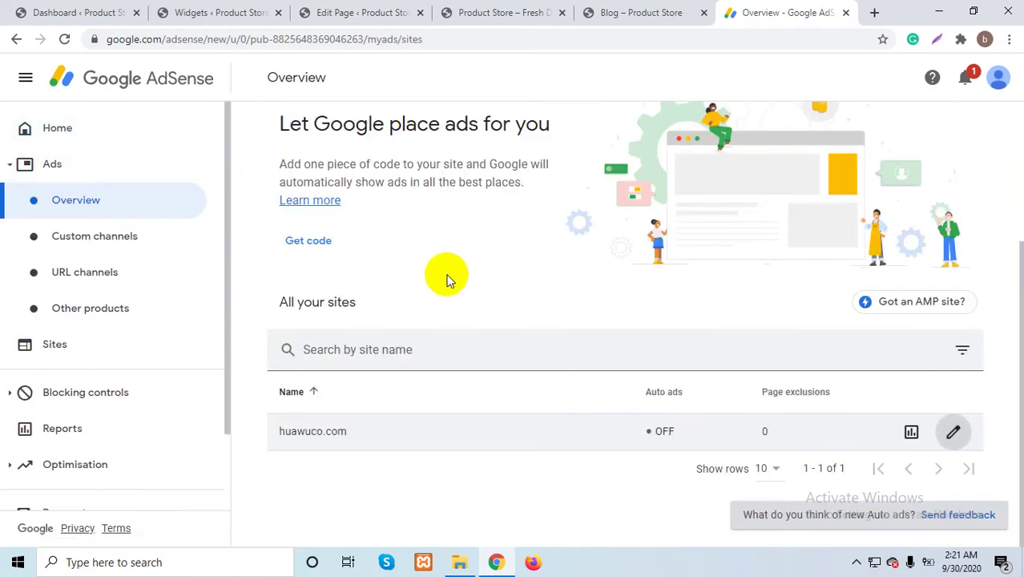
scroll(447, 280, "up", 3)
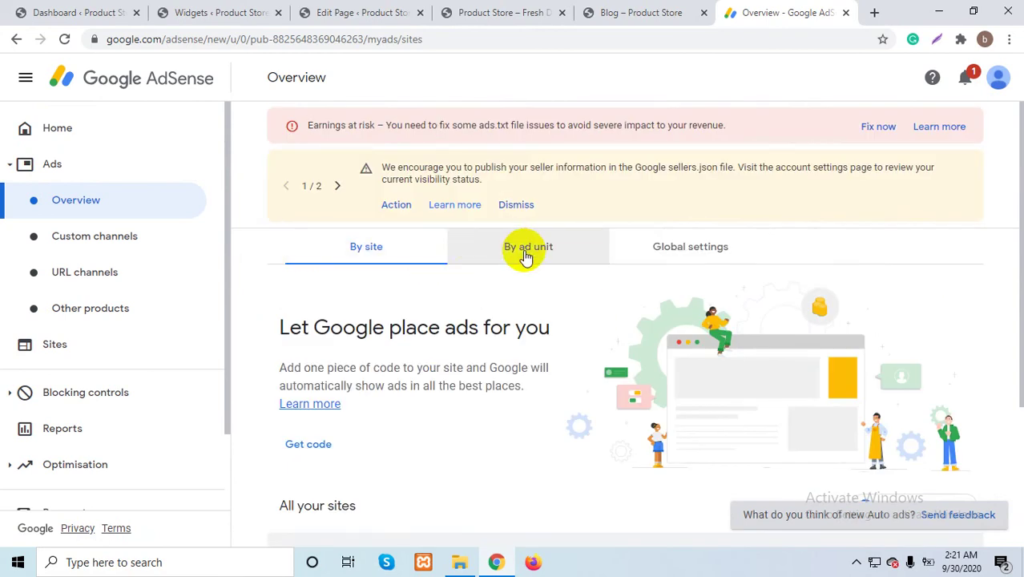
scroll(491, 277, "down", 2)
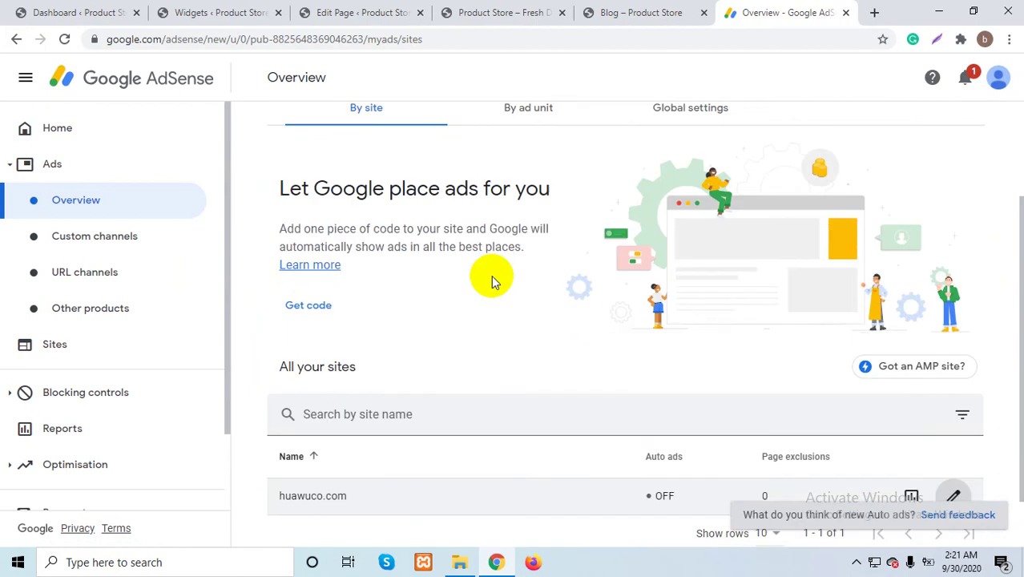
scroll(491, 276, "up", 2)
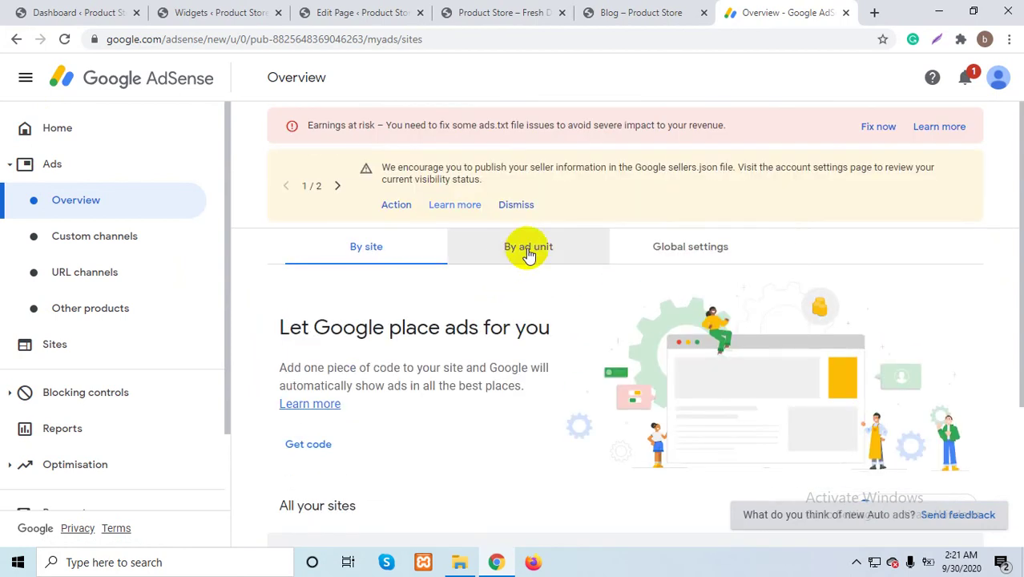
- Show the ads overview by ad unit and review the new ad unit types and the existing ad units
left_click(528, 254)
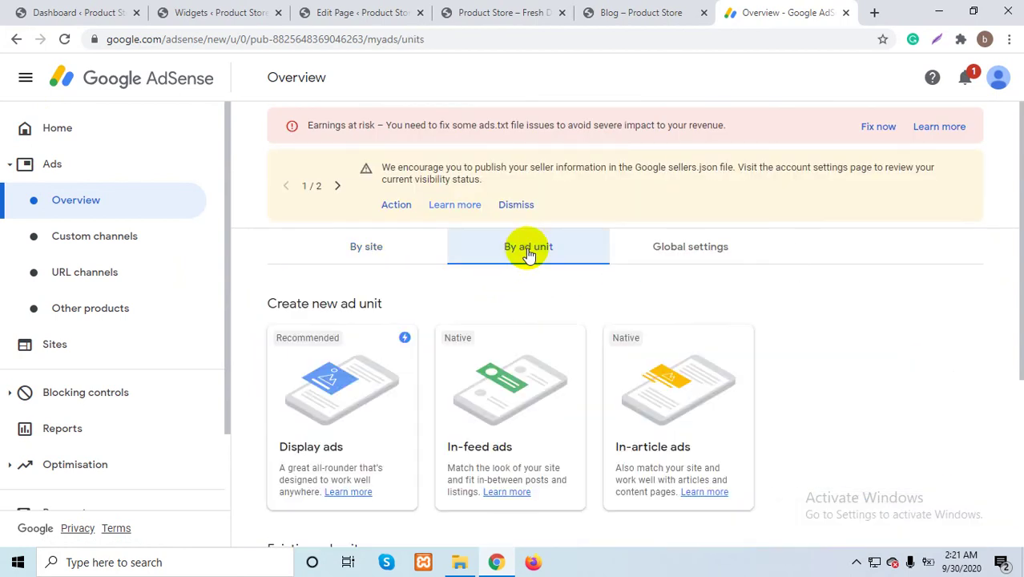
scroll(528, 254, "down", 2)
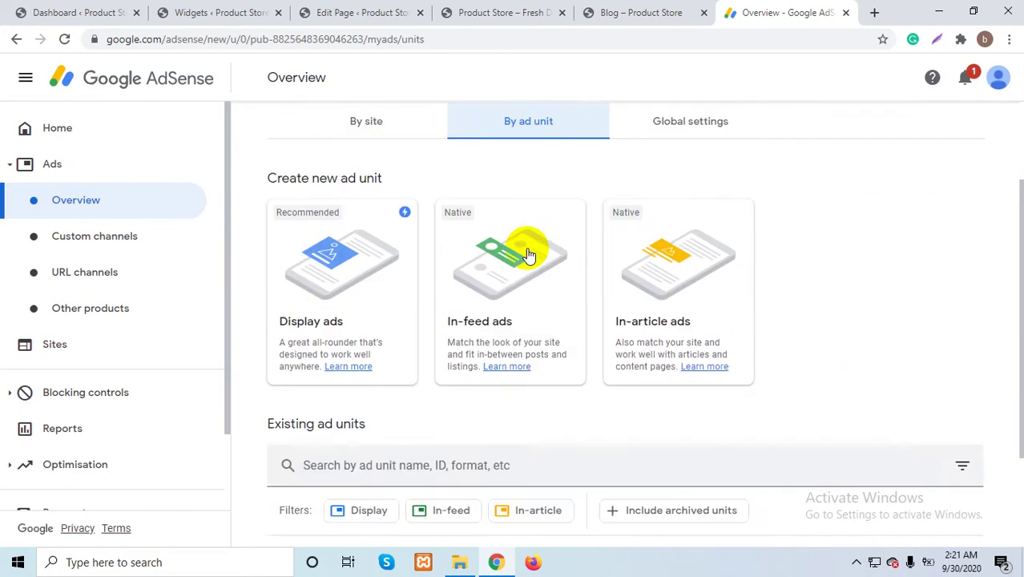
scroll(525, 248, "up", 2)
scroll(528, 254, "down", 3)
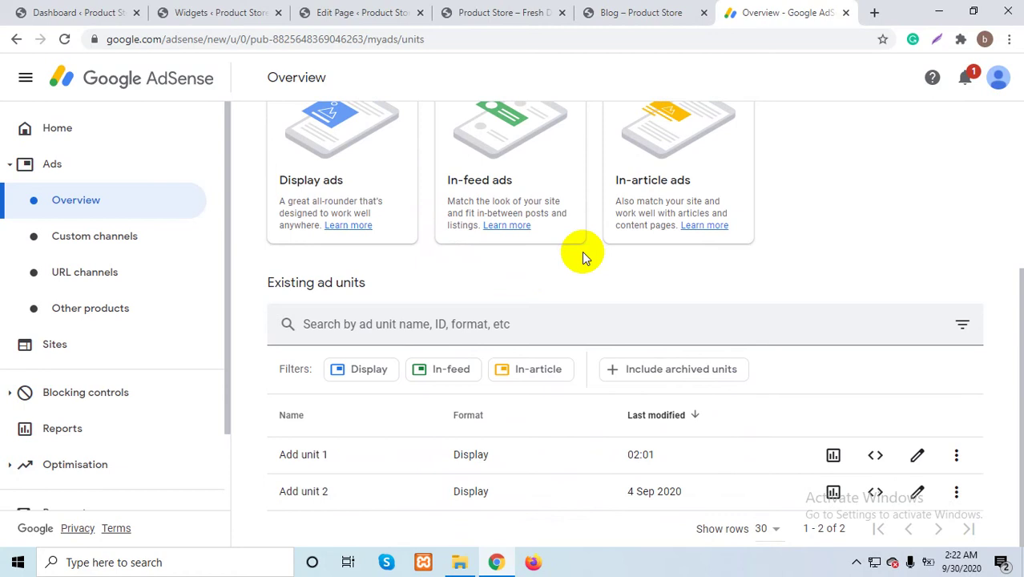
scroll(582, 255, "up", 3)
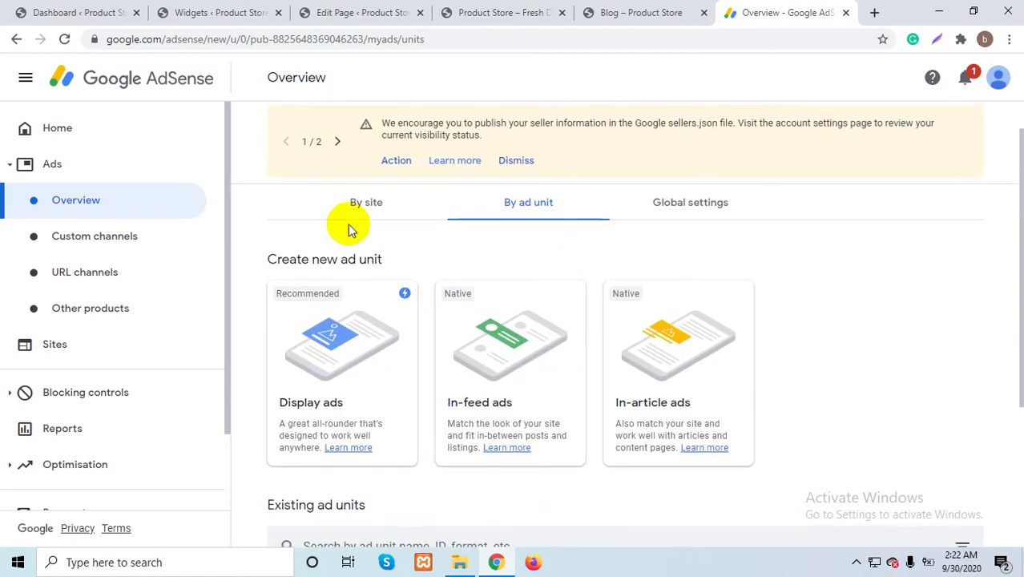
- Try turning on Auto ads in the ad settings for huawuco.com, and discard the change
left_click(365, 212)
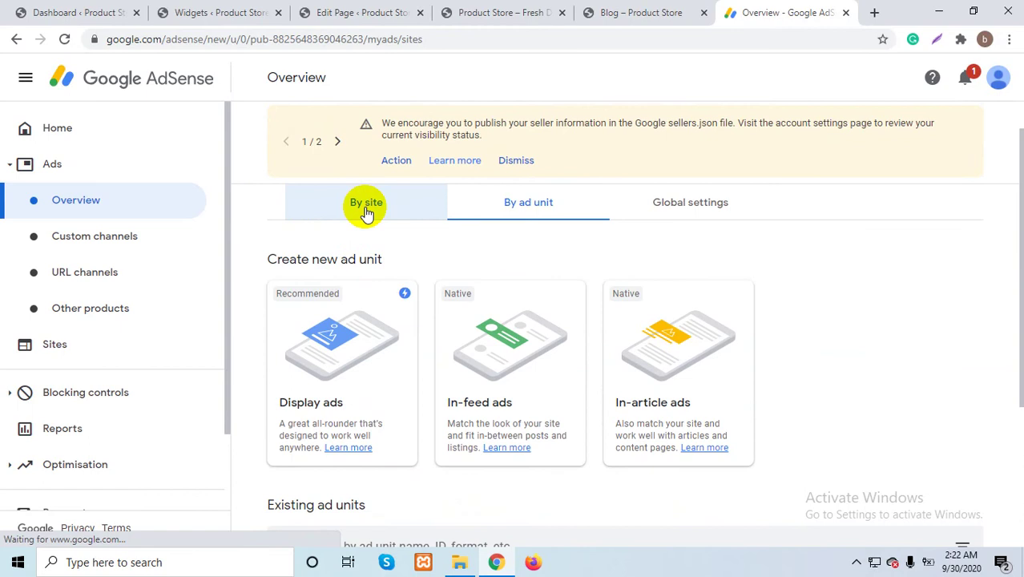
scroll(569, 321, "down", 2)
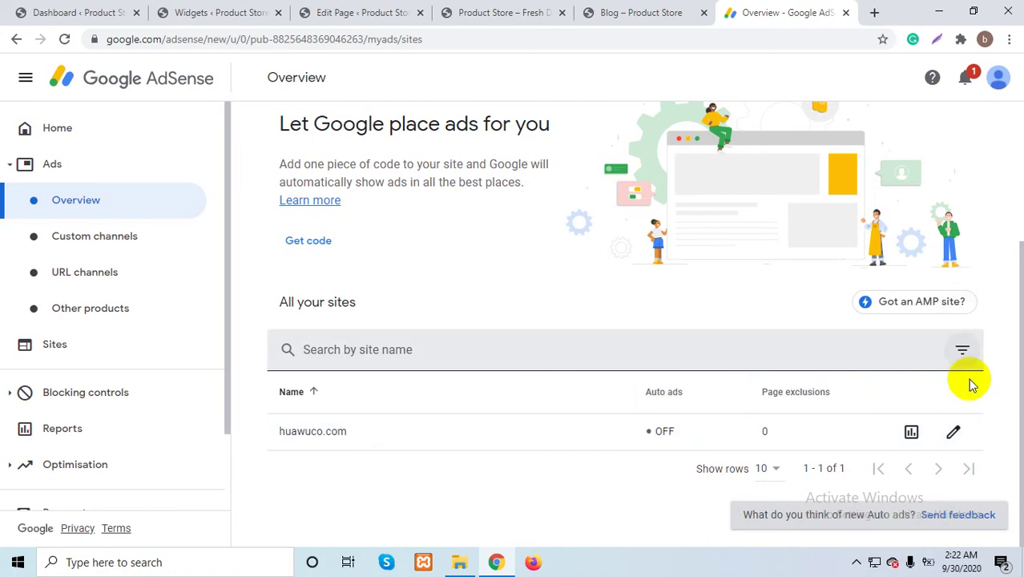
left_click(952, 432)
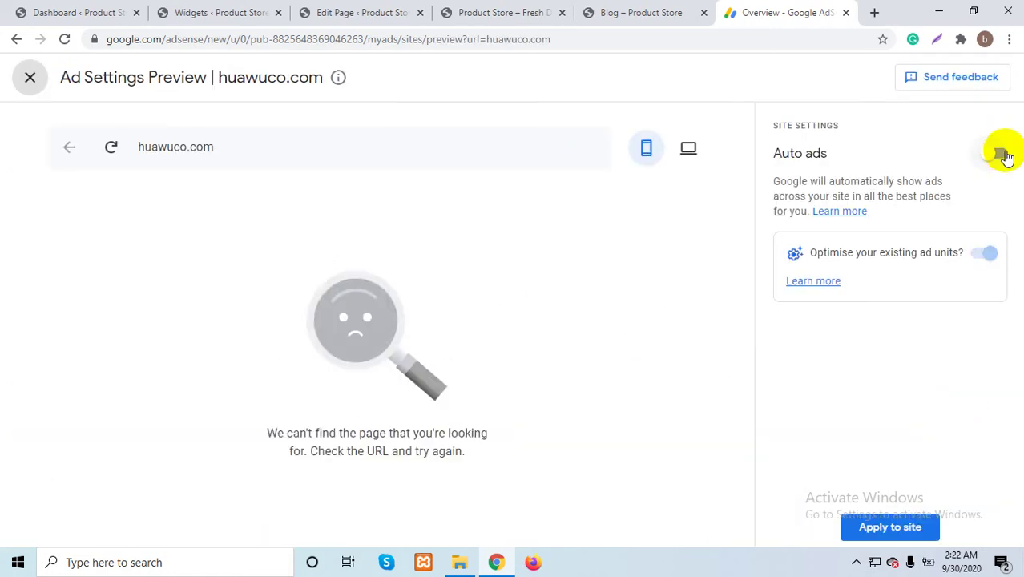
left_click(1000, 155)
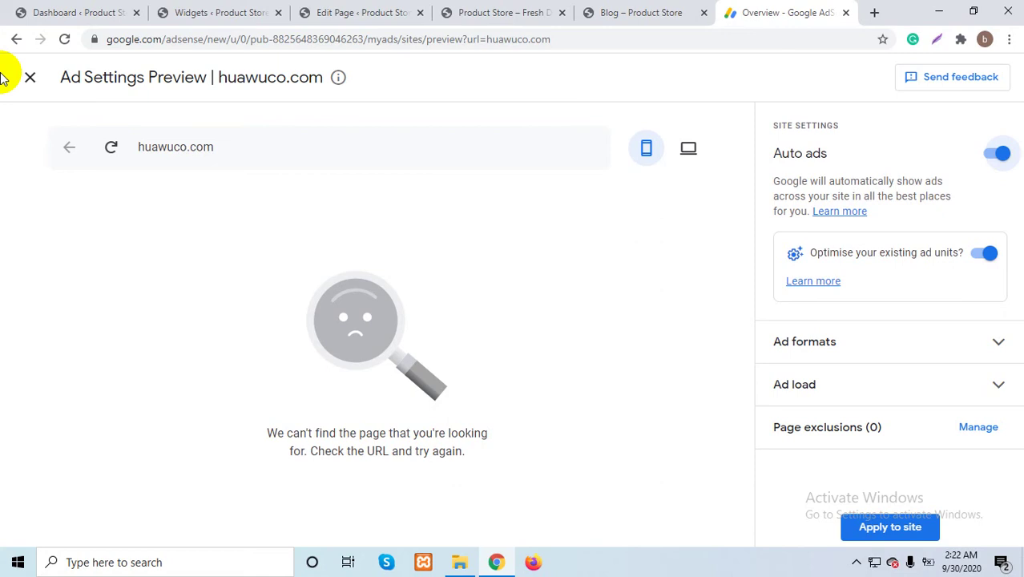
left_click(30, 77)
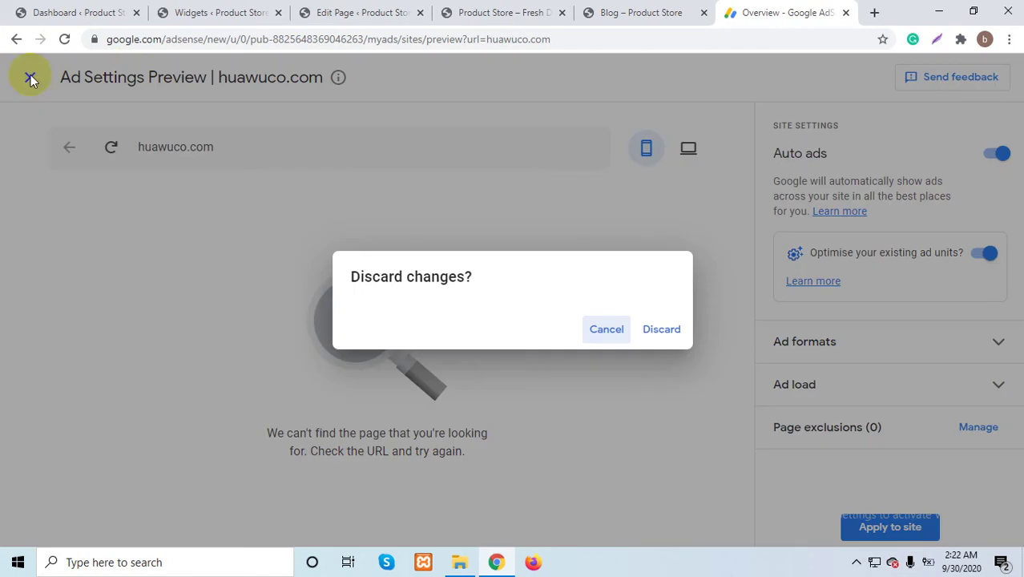
left_click(656, 335)
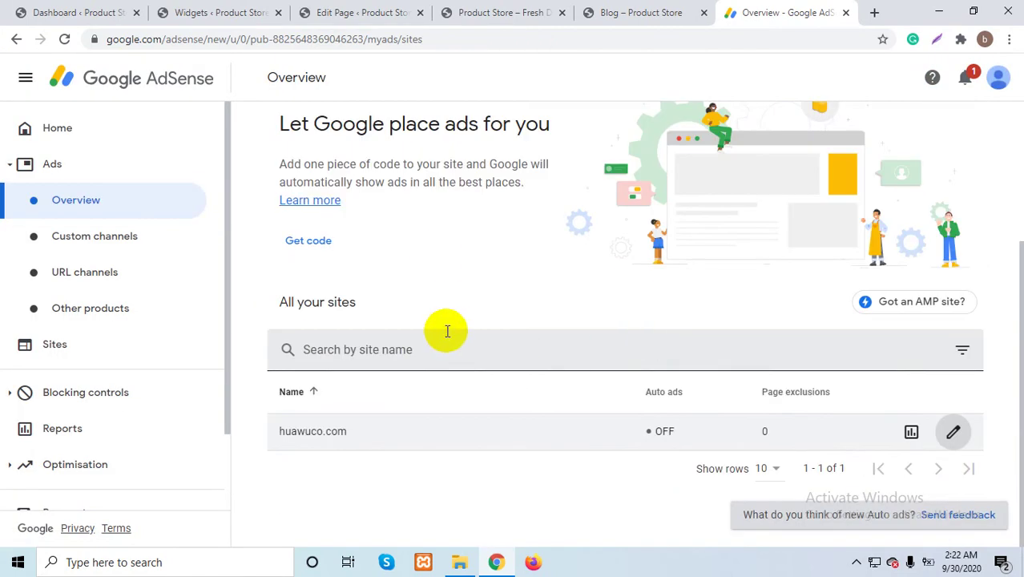
- Start a new display ad unit and preview its horizontal and vertical shapes, ending on Square
scroll(440, 251, "up", 3)
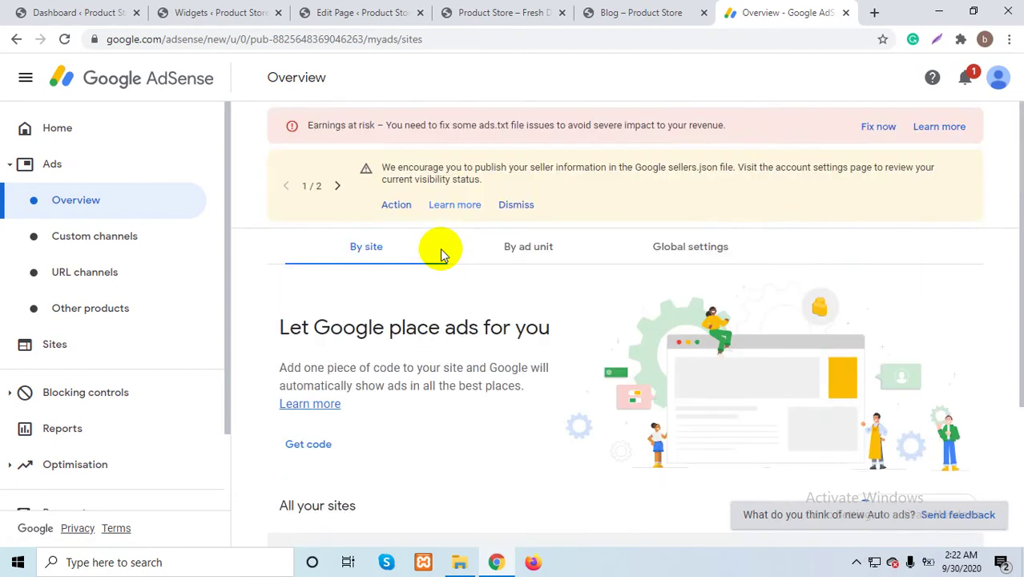
left_click(522, 248)
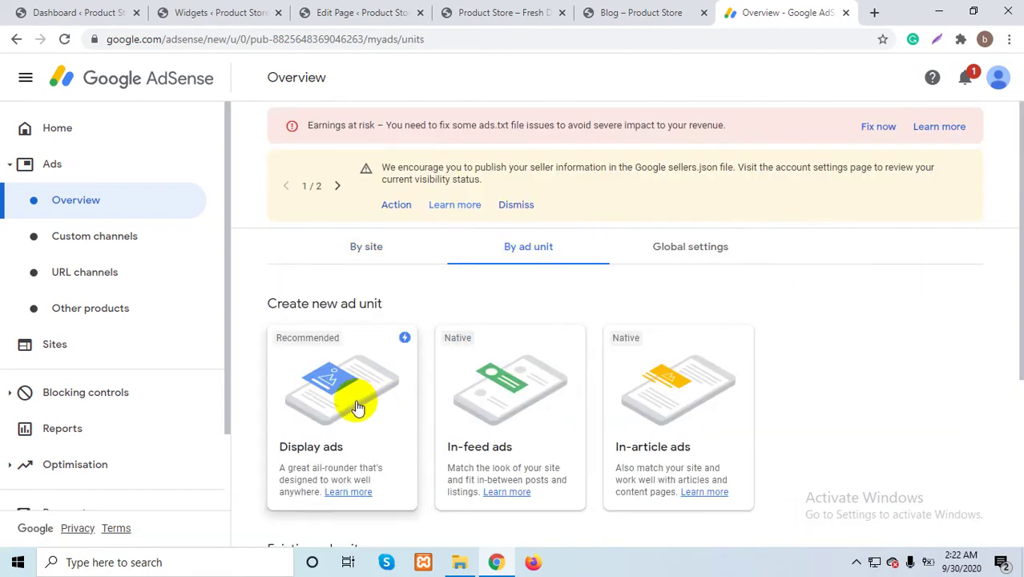
left_click(358, 408)
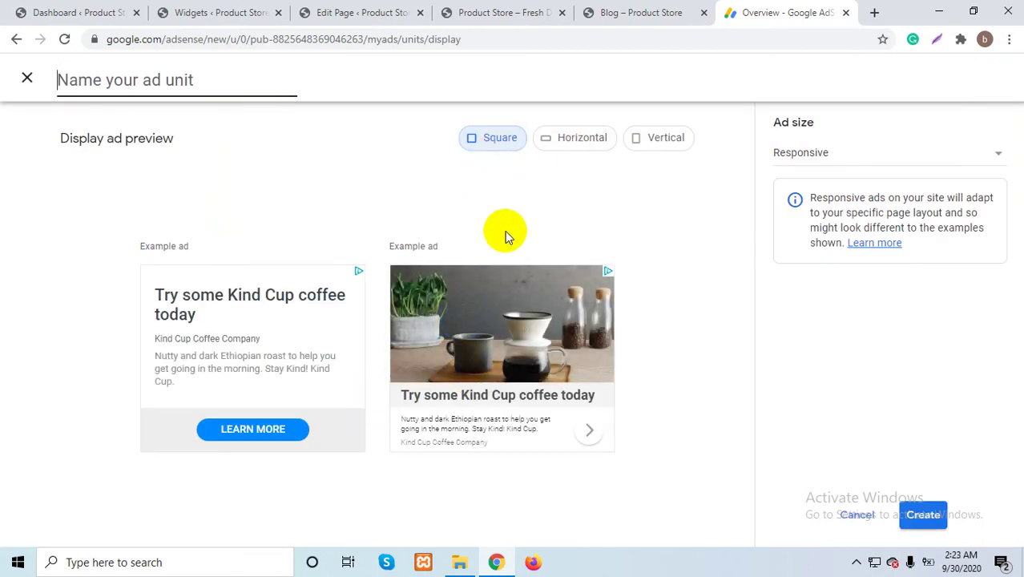
left_click(584, 151)
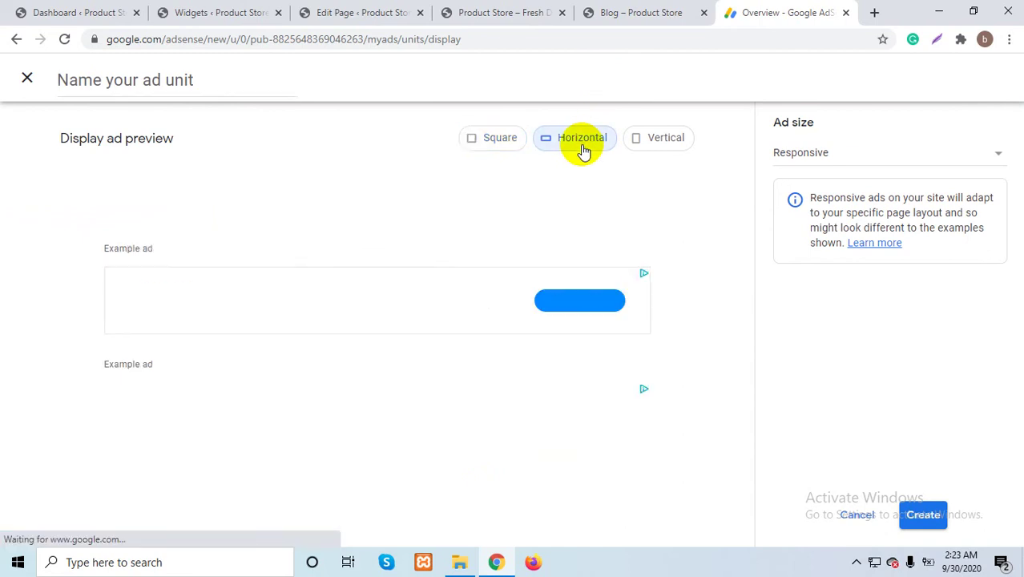
left_click(661, 140)
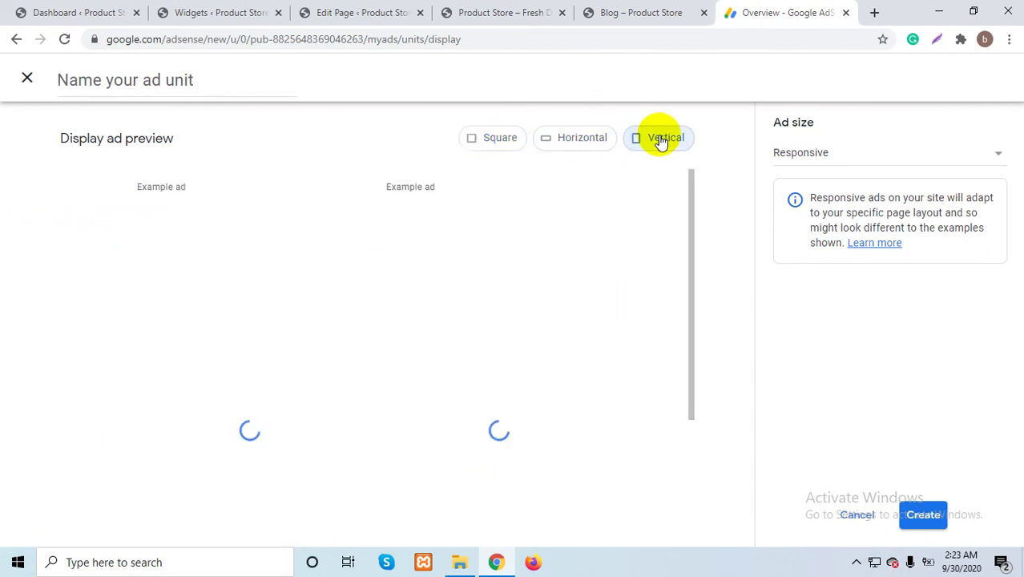
left_click(490, 140)
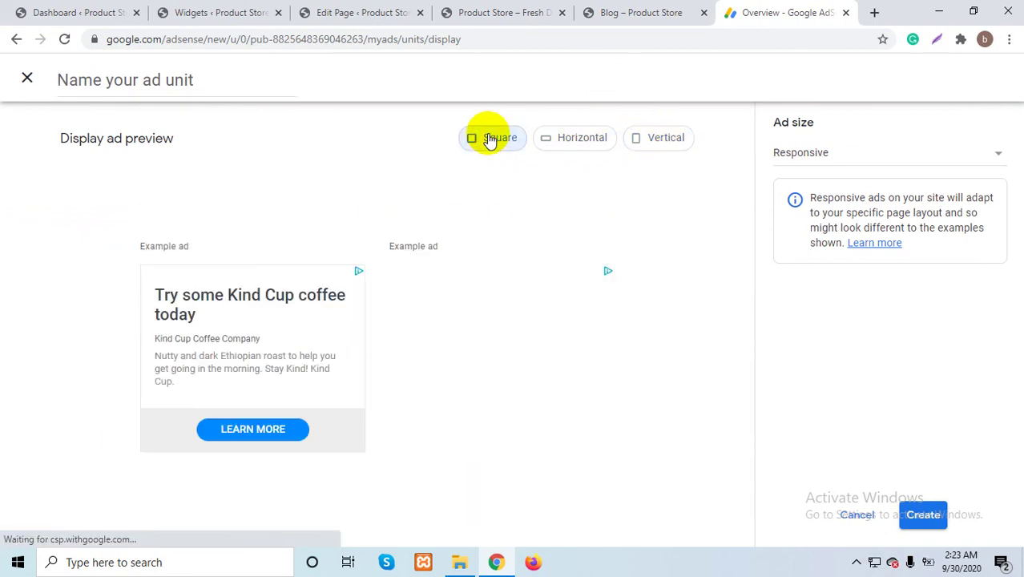
- Name the new display ad unit "add 1"
left_click(184, 80)
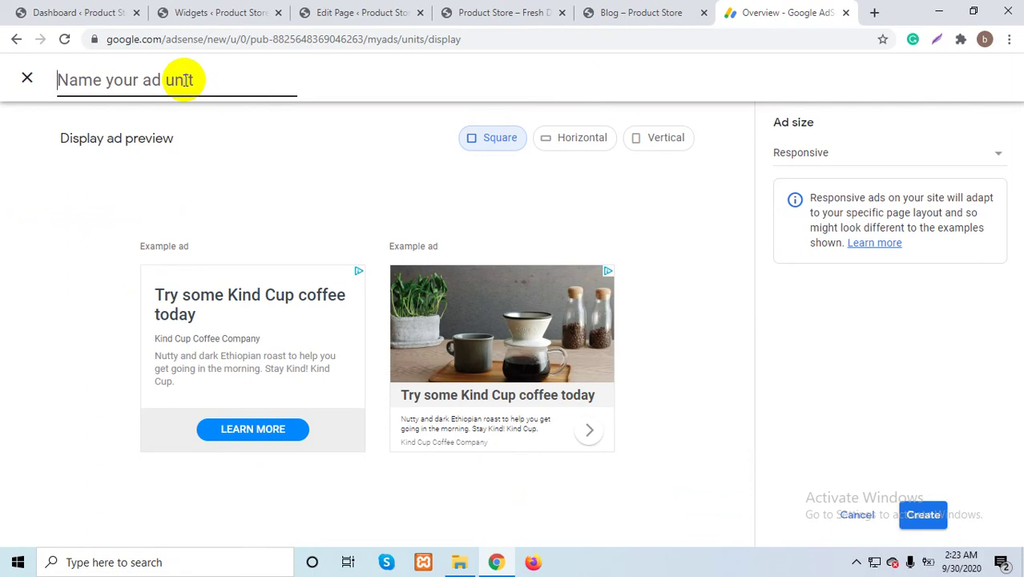
type("add ")
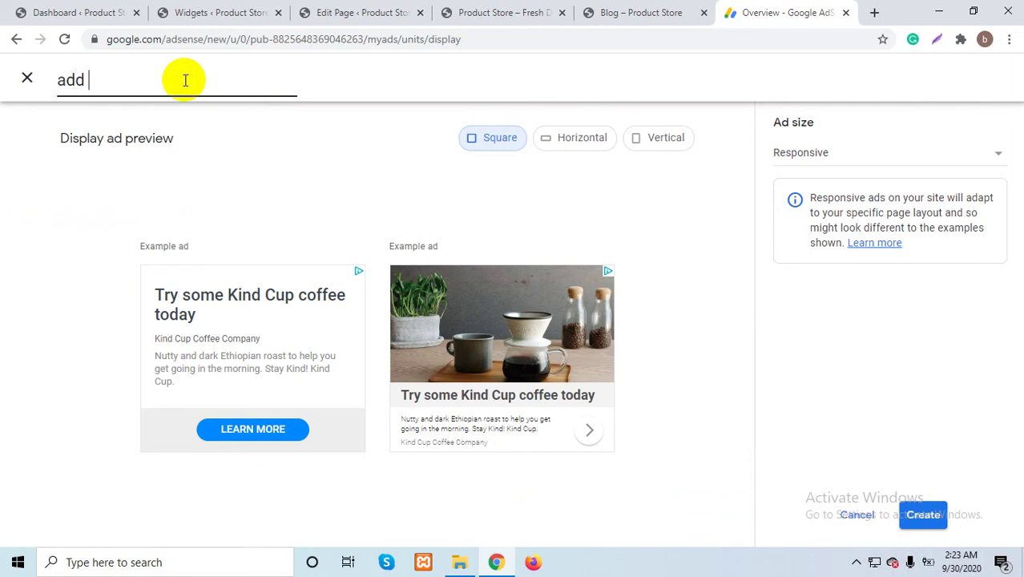
type("1")
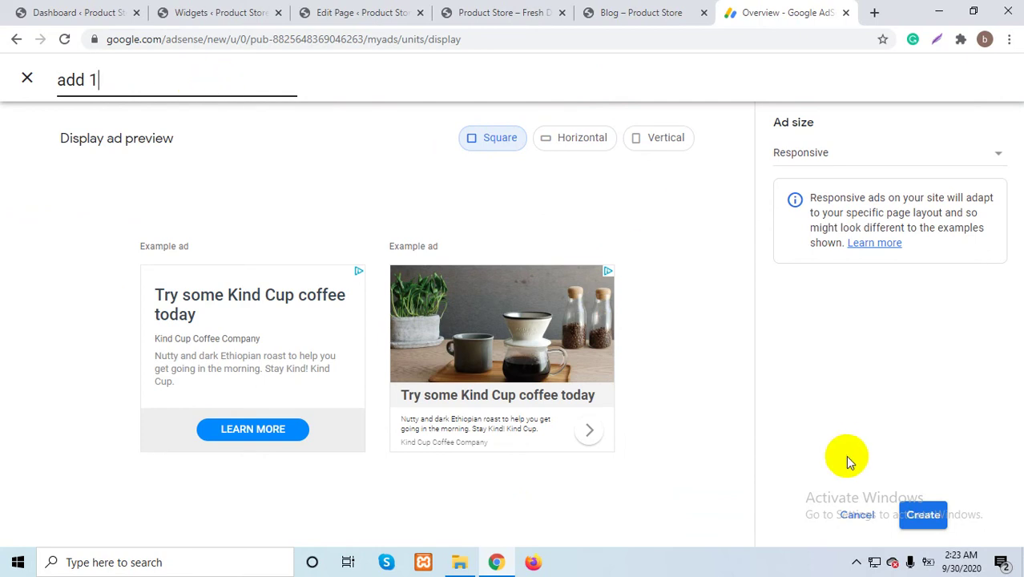
- Create the "add 1" display ad unit and copy its HTML code snippet
left_click(923, 514)
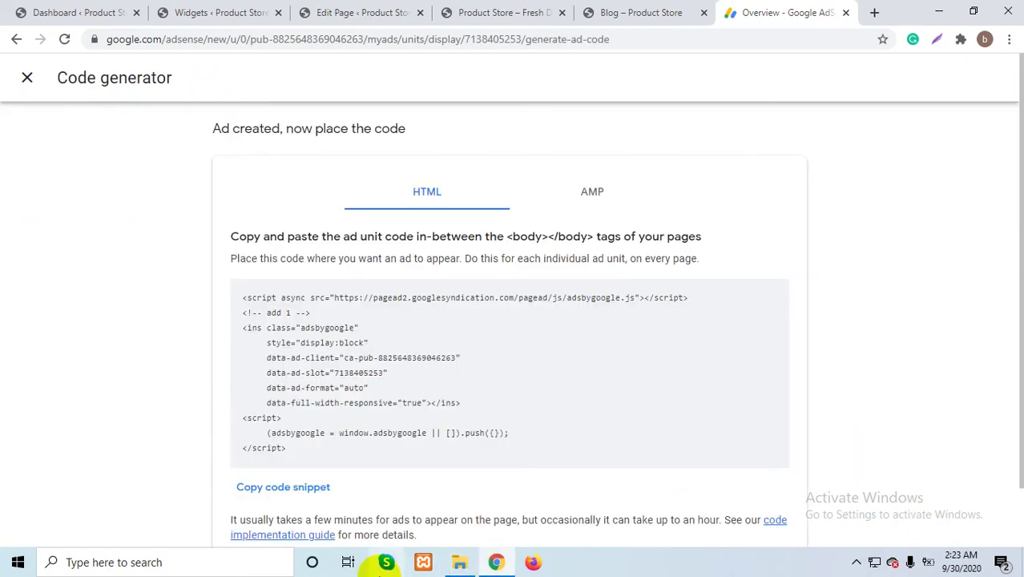
left_click(256, 491)
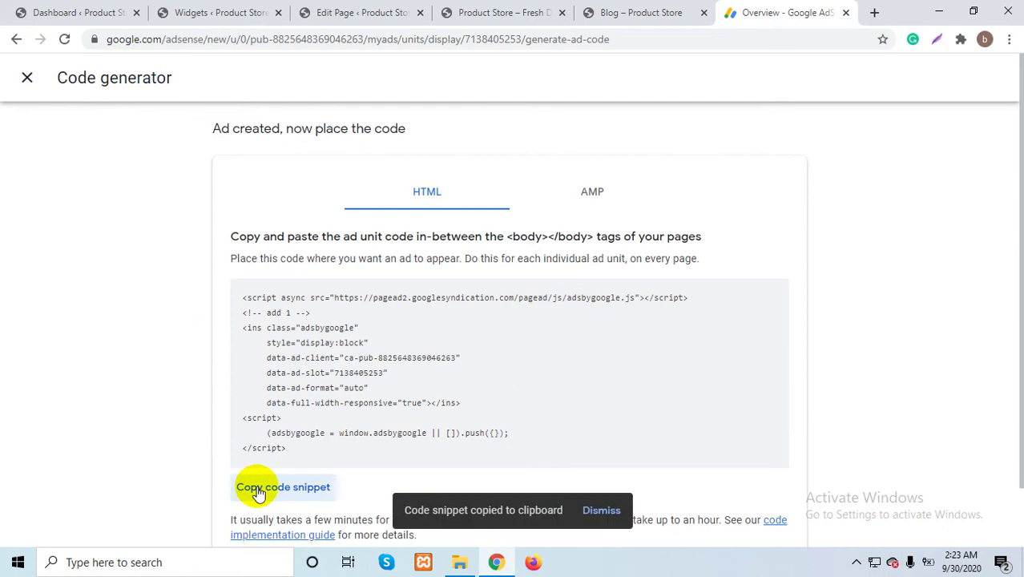
- Check the sidebar space on the store's blog page and add a Custom HTML widget to the Blog sidebar below Latest Products
left_click(609, 8)
scroll(234, 267, "down", 11)
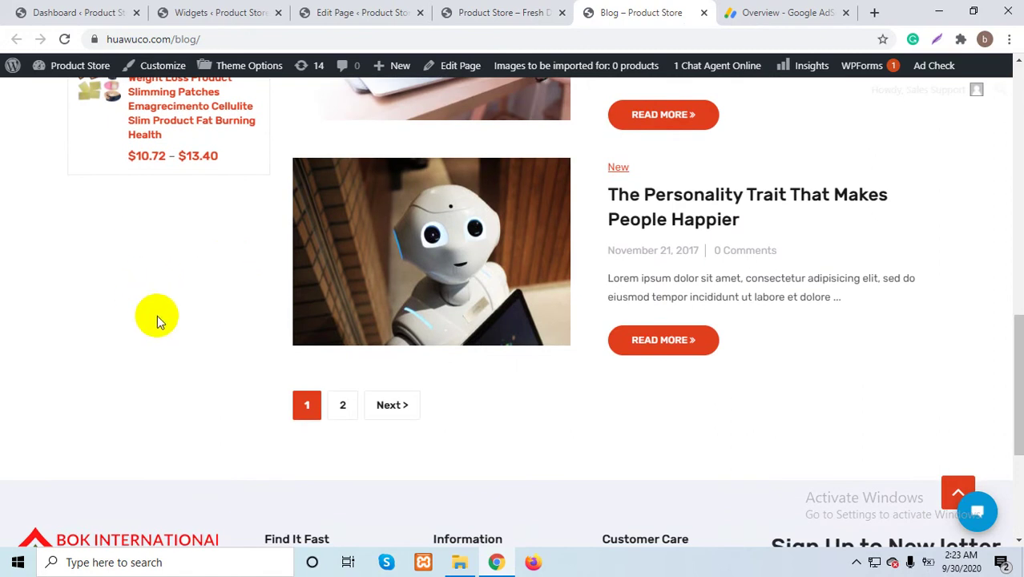
left_click(214, 9)
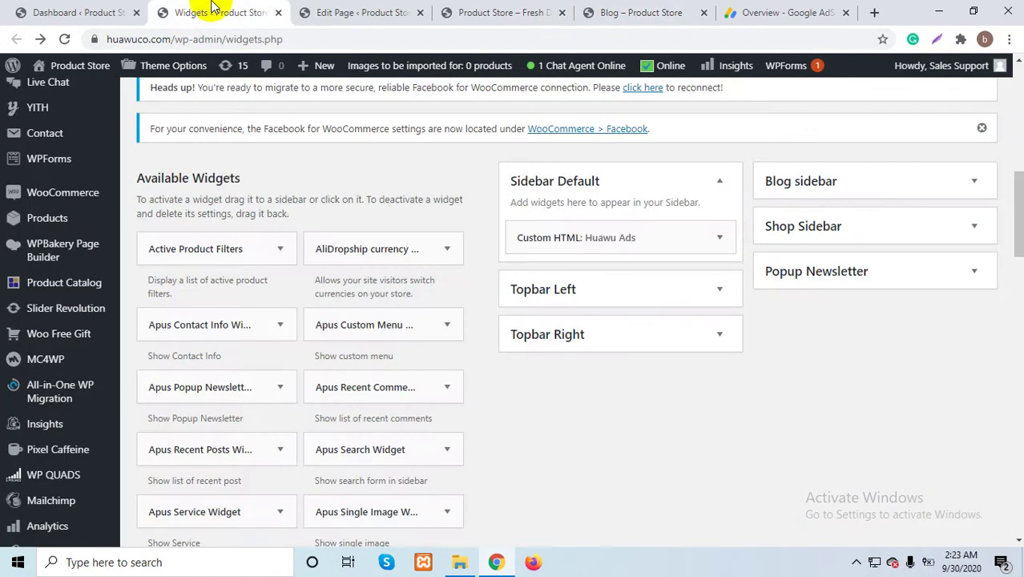
scroll(480, 373, "down", 1)
scroll(480, 374, "down", 6)
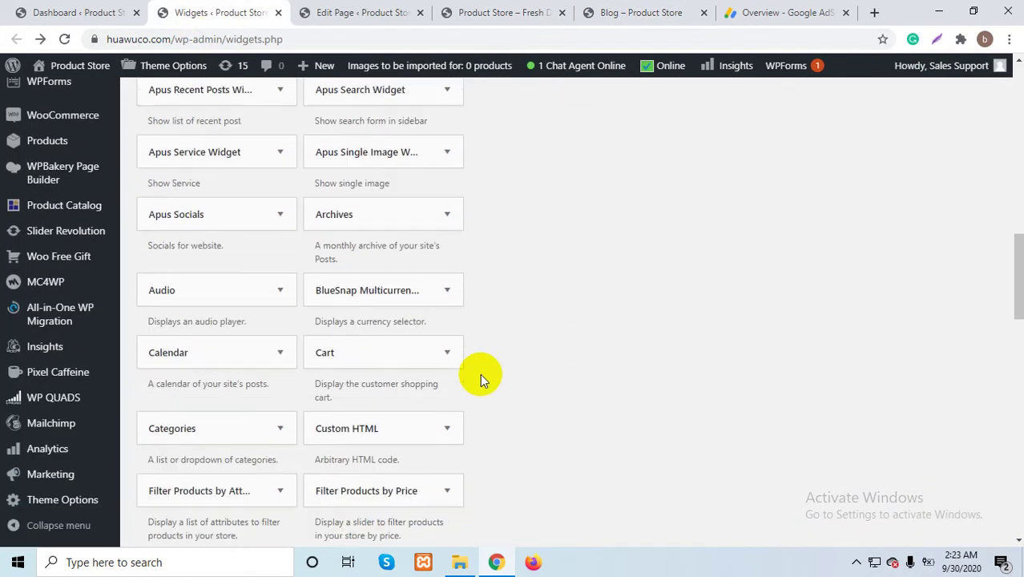
left_click_drag(346, 296, 847, 195)
- Paste the copied "add 1" ad code into the Custom HTML widget's content and save the widget
left_click(819, 333)
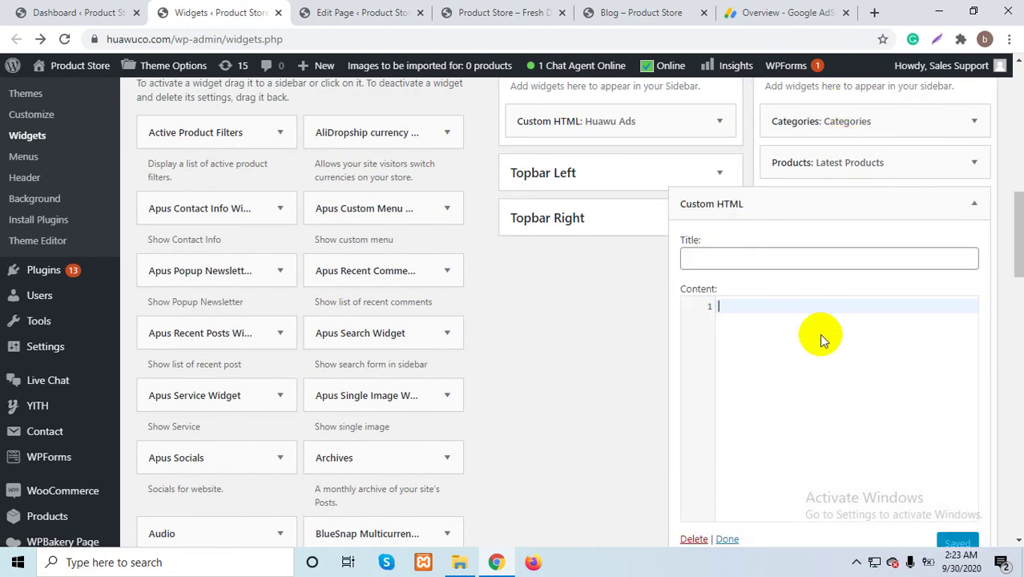
key("ctrl+v")
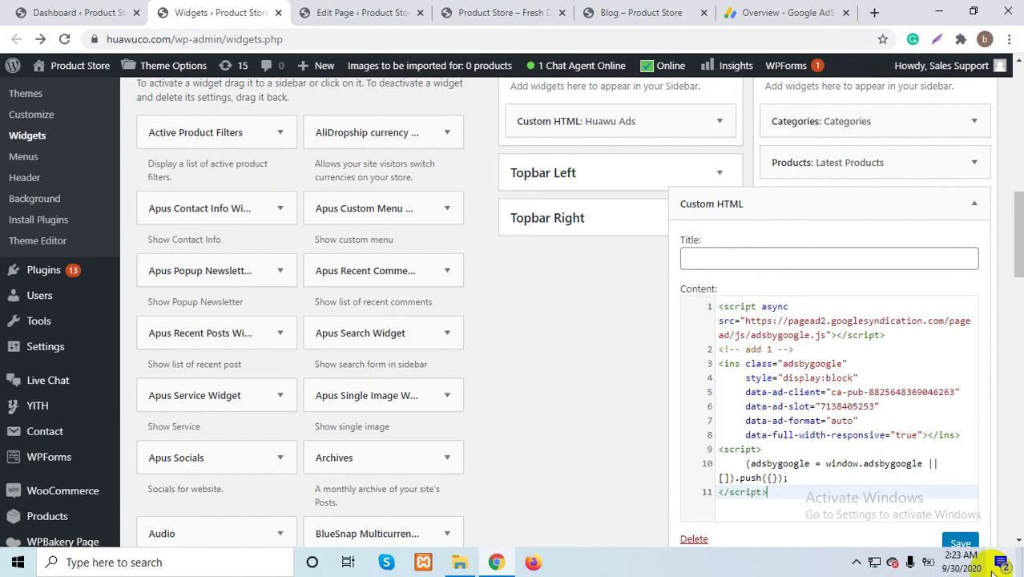
left_click(961, 545)
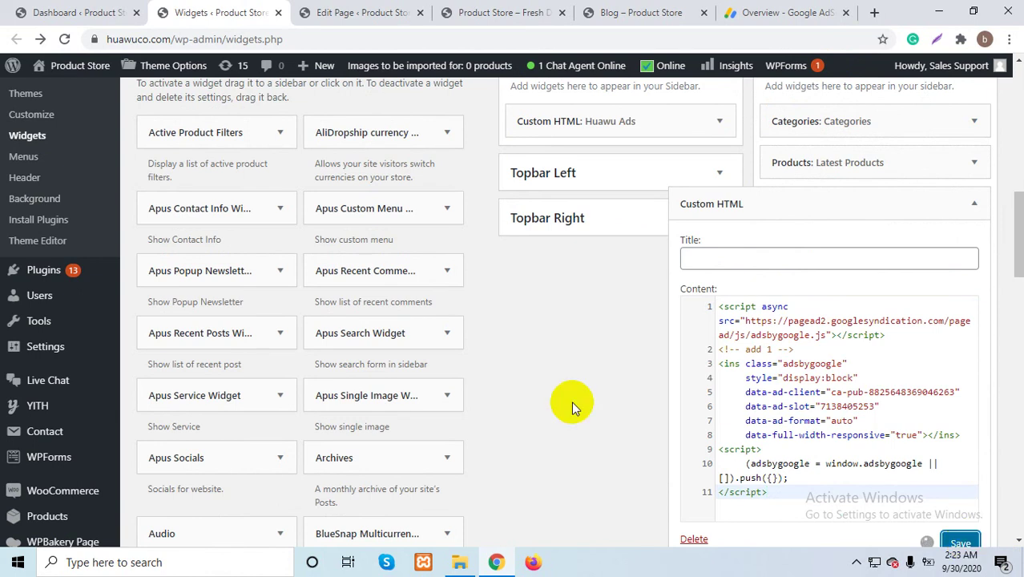
- Inspect the blank sidebar area below the blog page's product list in the developer tools, close them and reload the page
left_click(635, 12)
left_click(390, 427)
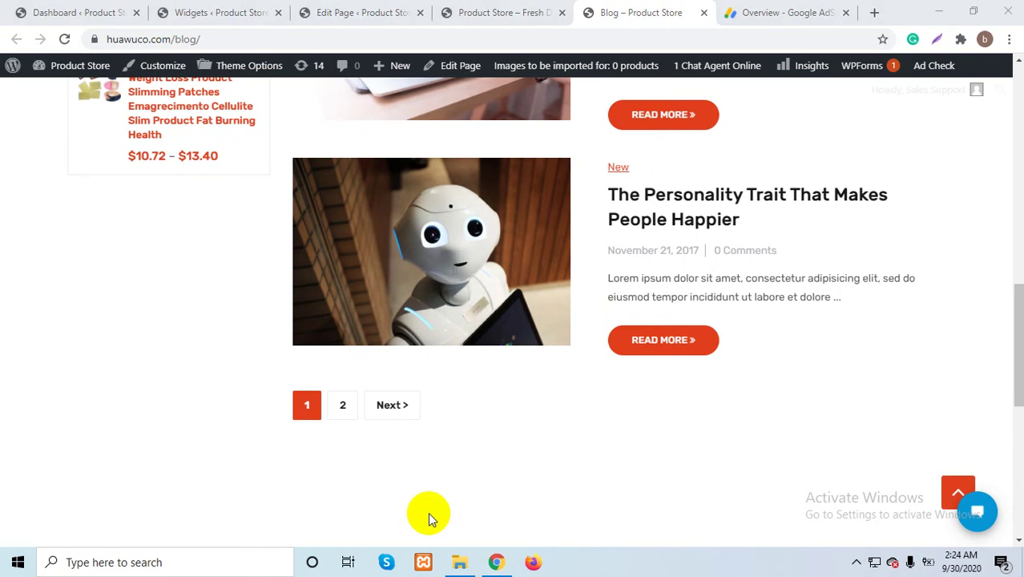
right_click(134, 277)
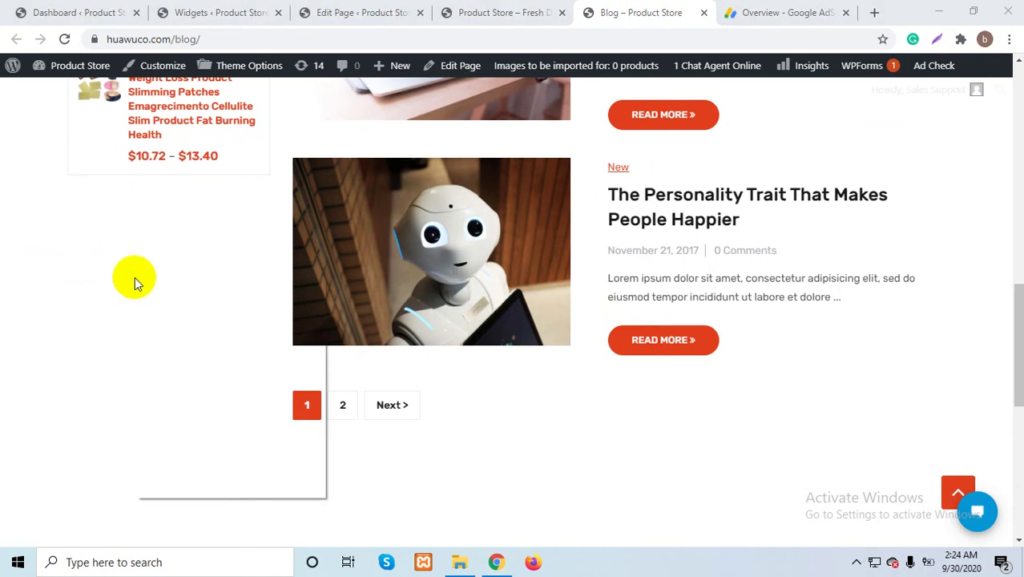
left_click(168, 486)
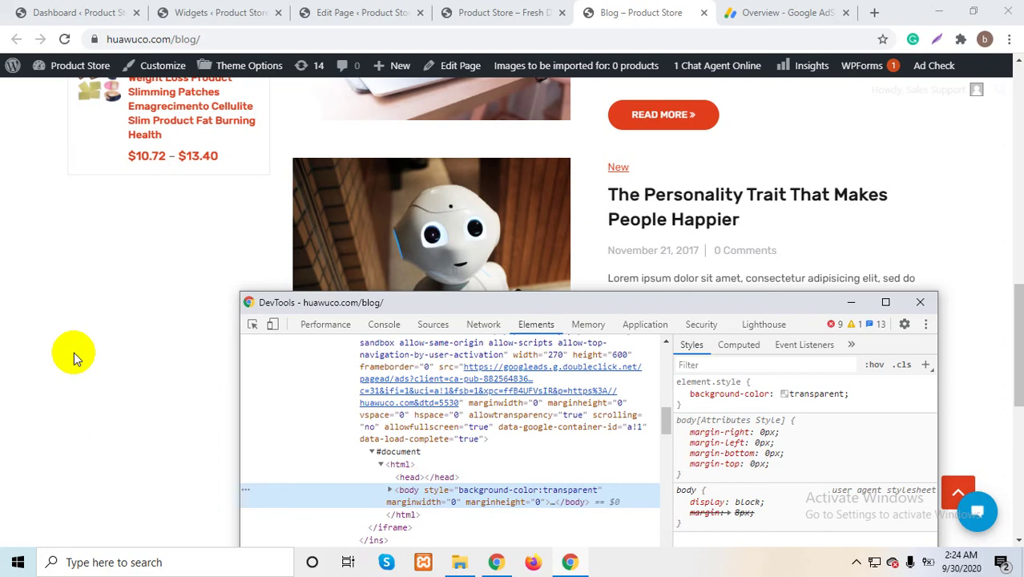
key("F12")
key("F5")
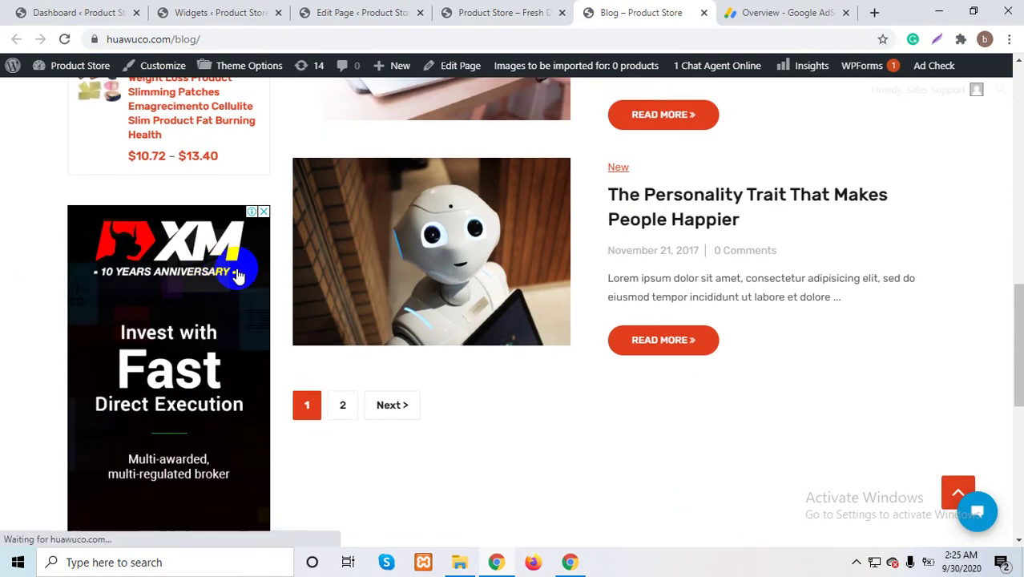
- Examine the ad placement below Latest Products in the blog sidebar and the empty row above the store homepage's footer
scroll(240, 274, "down", 5)
scroll(235, 269, "up", 9)
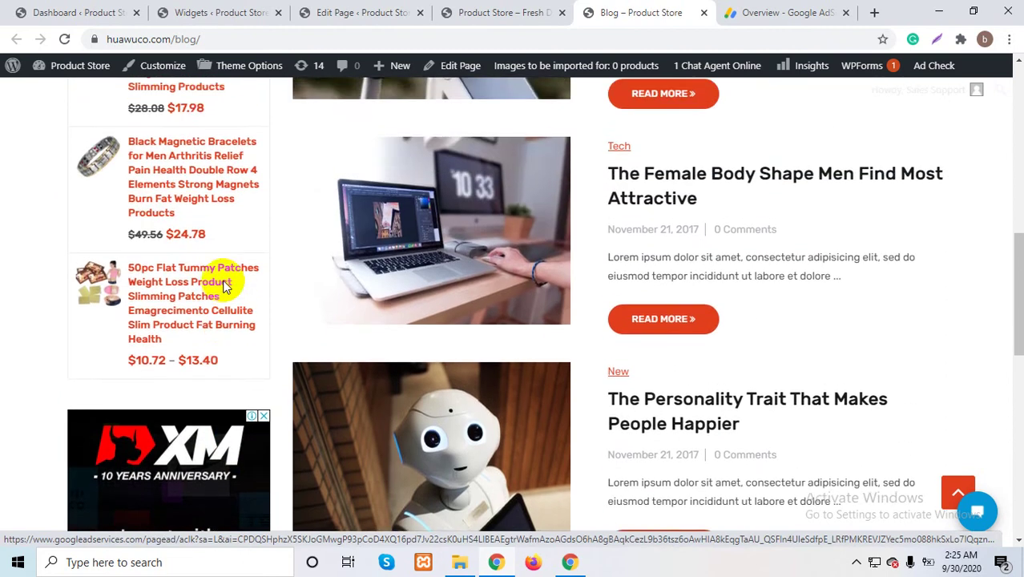
scroll(222, 279, "down", 3)
scroll(224, 283, "down", 3)
scroll(224, 287, "up", 7)
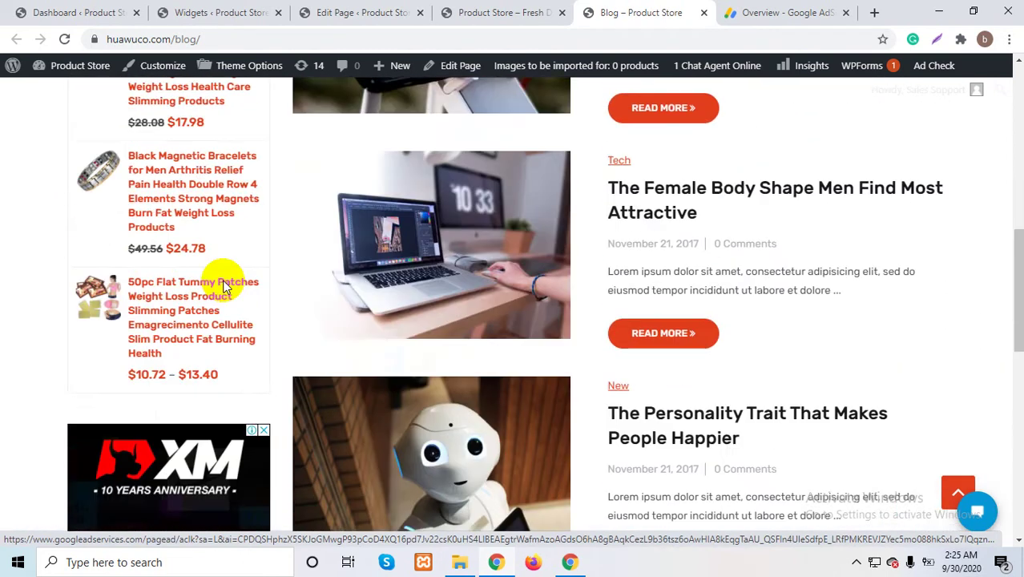
scroll(223, 280, "up", 8)
scroll(223, 281, "down", 5)
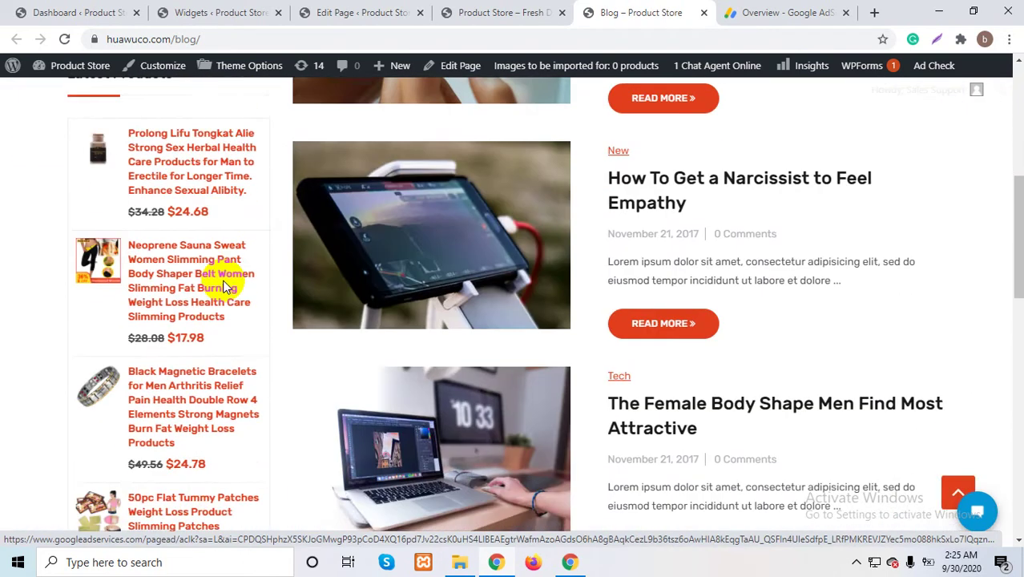
scroll(223, 282, "down", 5)
key("ctrl+shift+Tab")
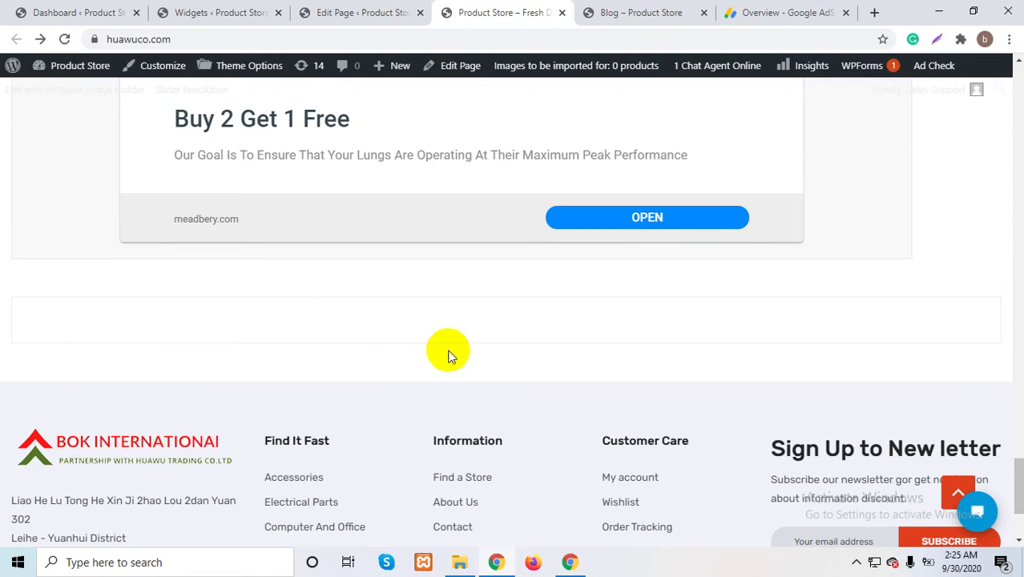
- Return to AdSense, close the code generator and review the existing ad units list
left_click(760, 10)
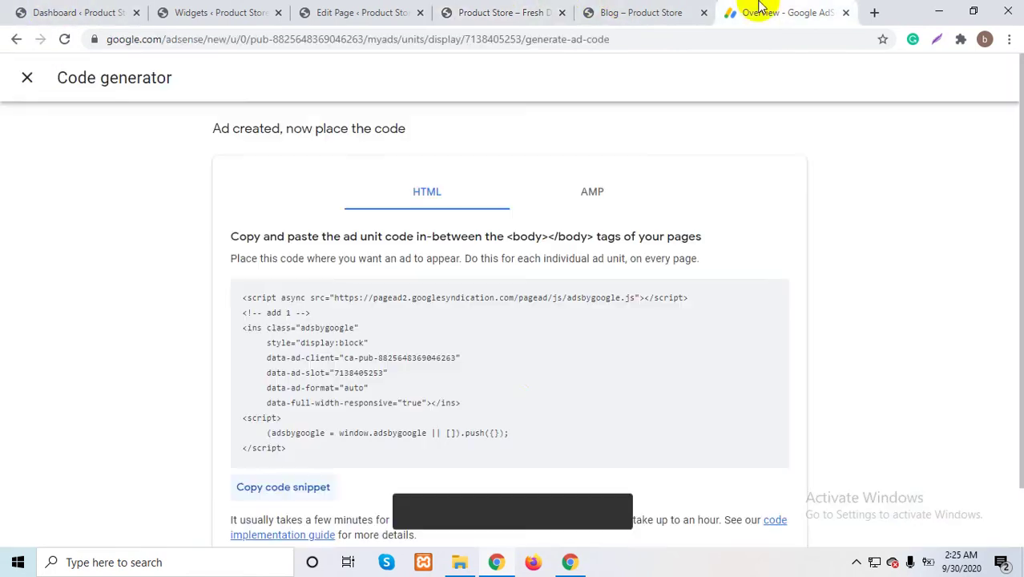
left_click(28, 79)
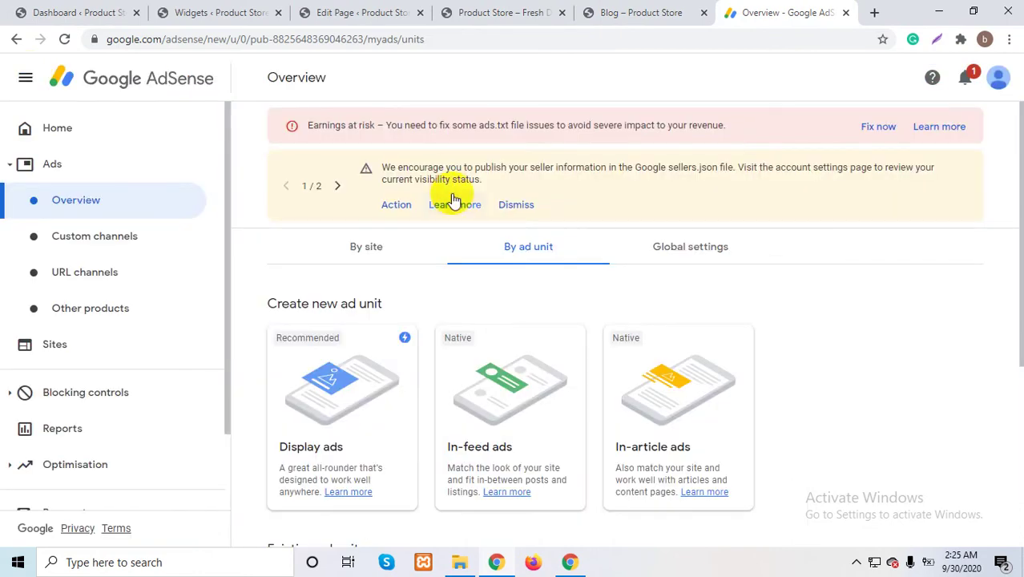
scroll(443, 242, "down", 4)
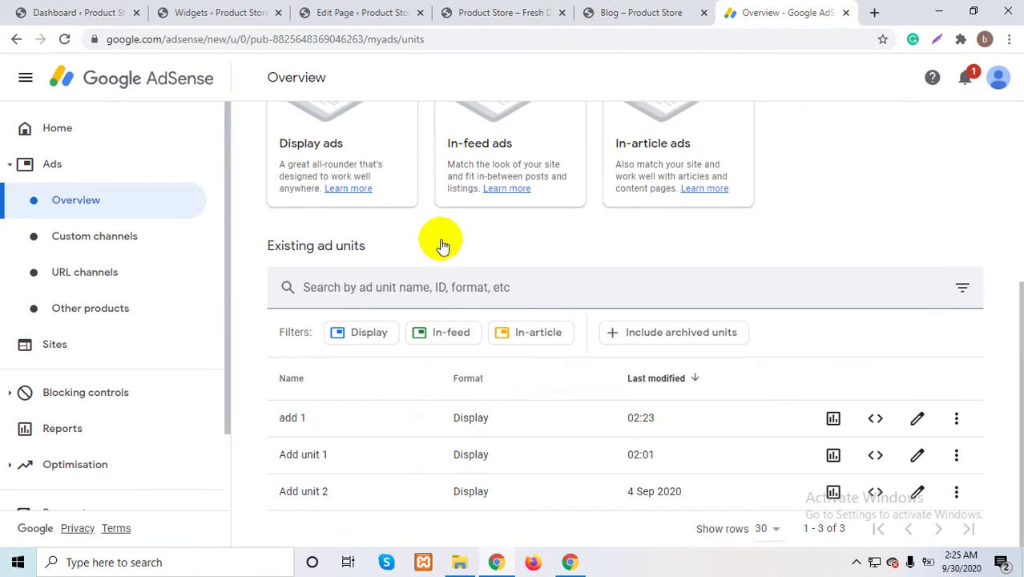
scroll(443, 244, "up", 2)
scroll(443, 245, "down", 2)
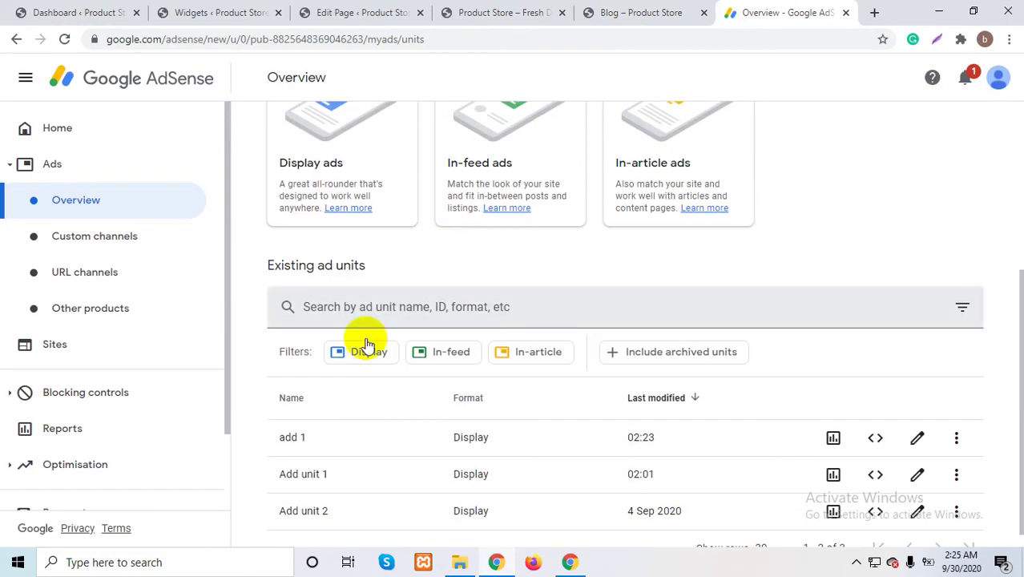
scroll(337, 365, "up", 4)
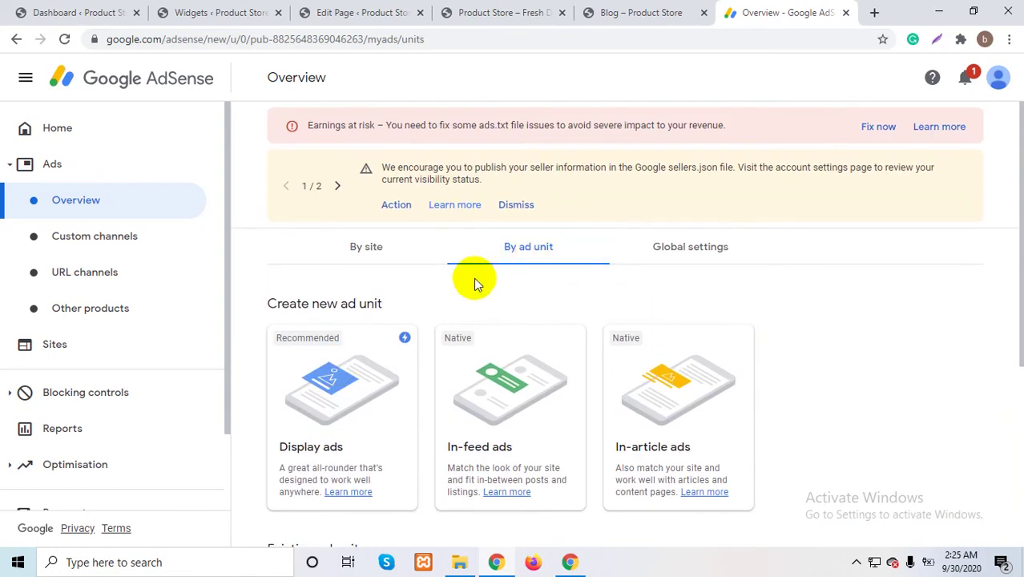
- Create a responsive display ad unit named "ads unit two" and copy its HTML code snippet
left_click(335, 360)
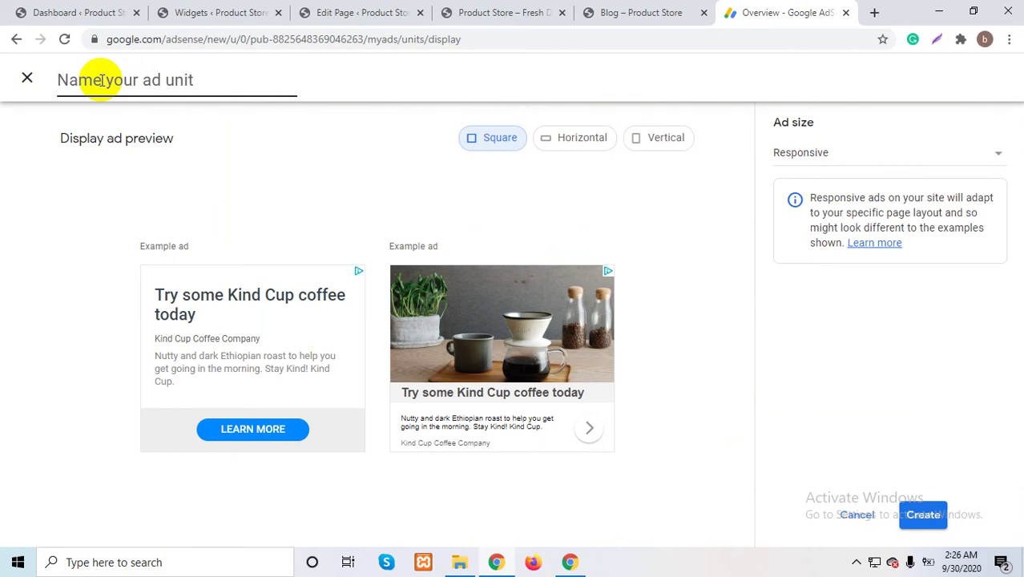
type("addd")
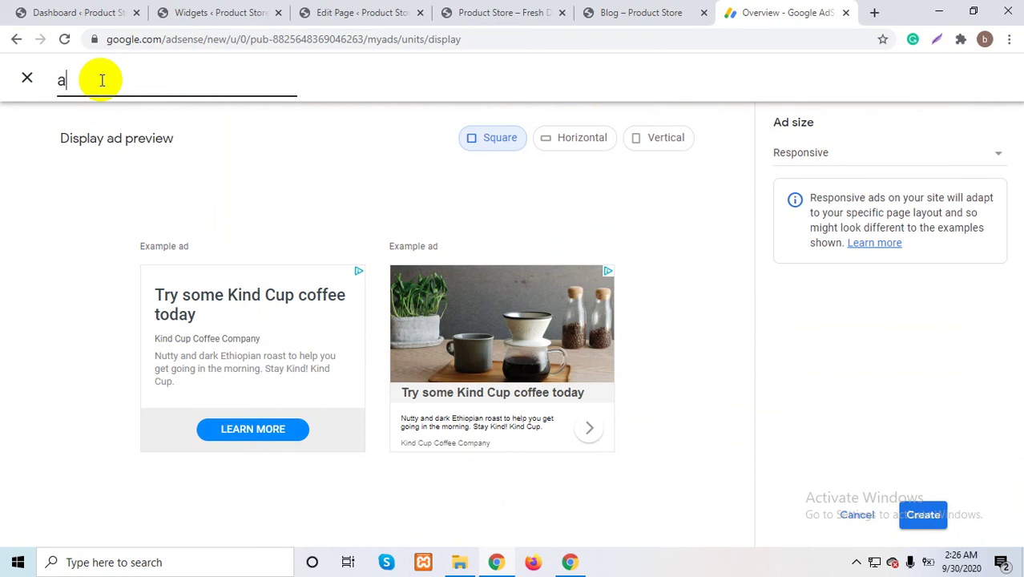
key("BackSpace")
key("BackSpace")
type("s unit two")
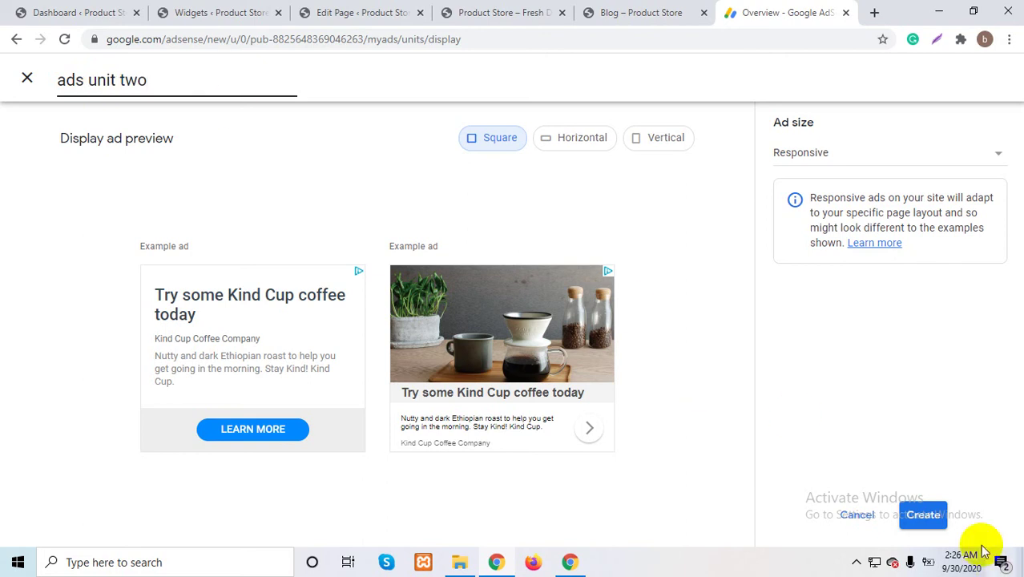
left_click(923, 515)
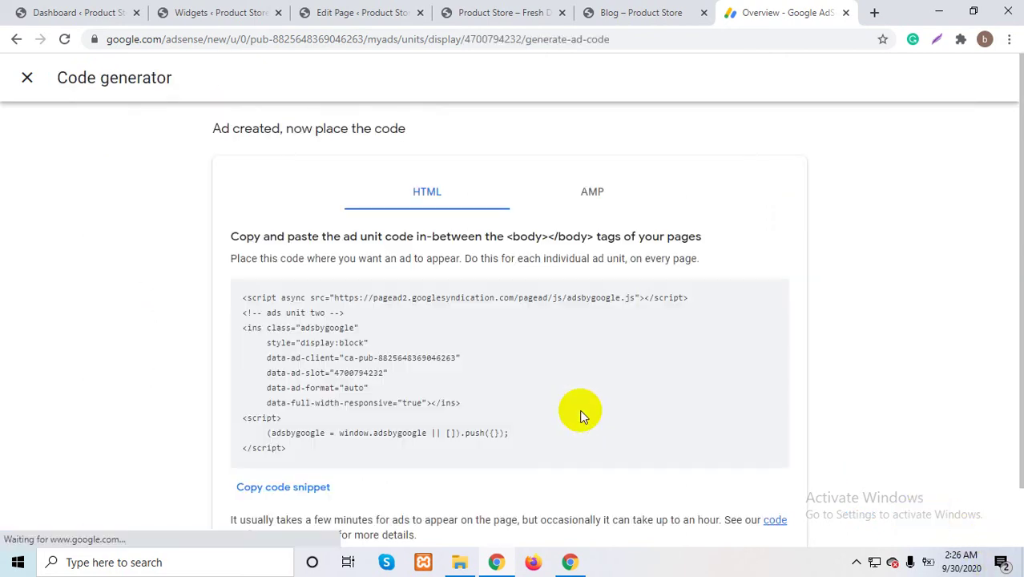
left_click(323, 491)
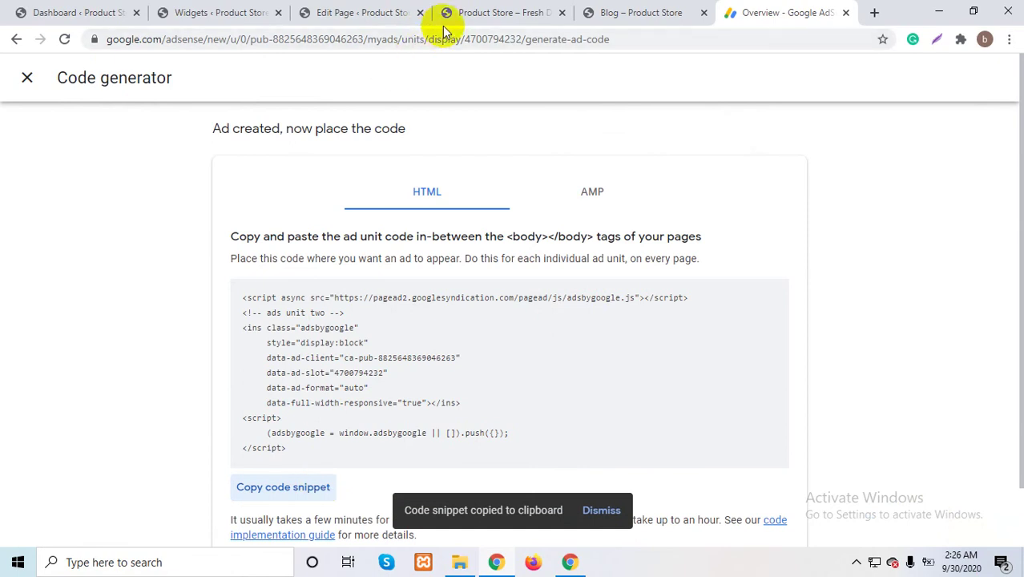
- Add a Raw HTML element to the empty last row of the store page in the WordPress page editor
left_click(335, 8)
scroll(425, 369, "down", 15)
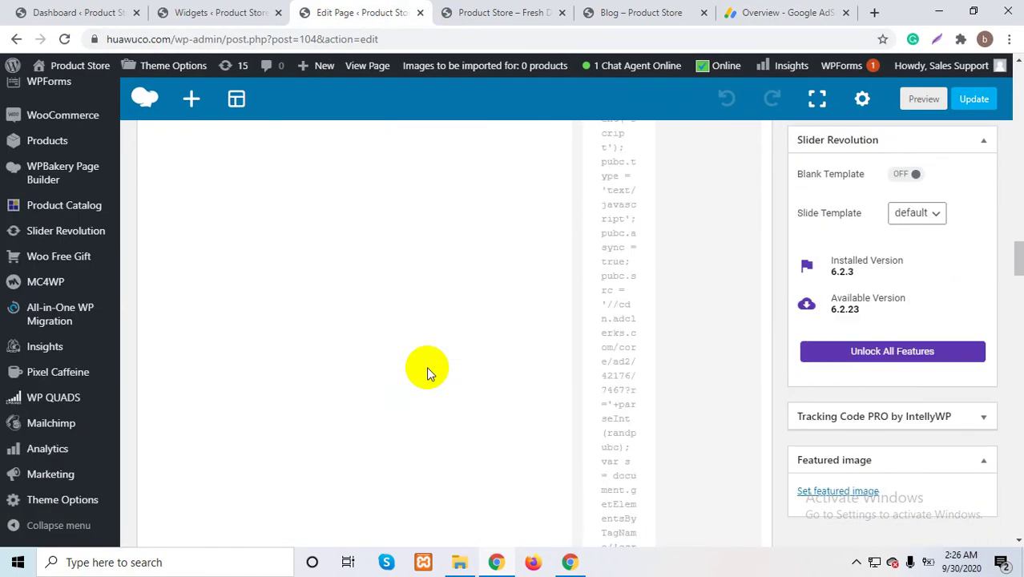
scroll(426, 366, "down", 15)
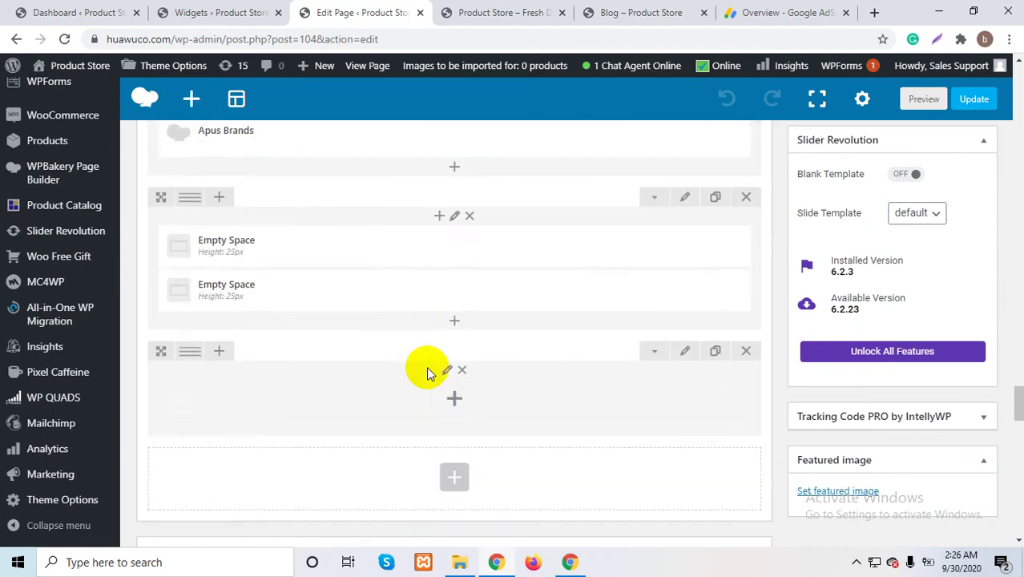
scroll(425, 368, "up", 10)
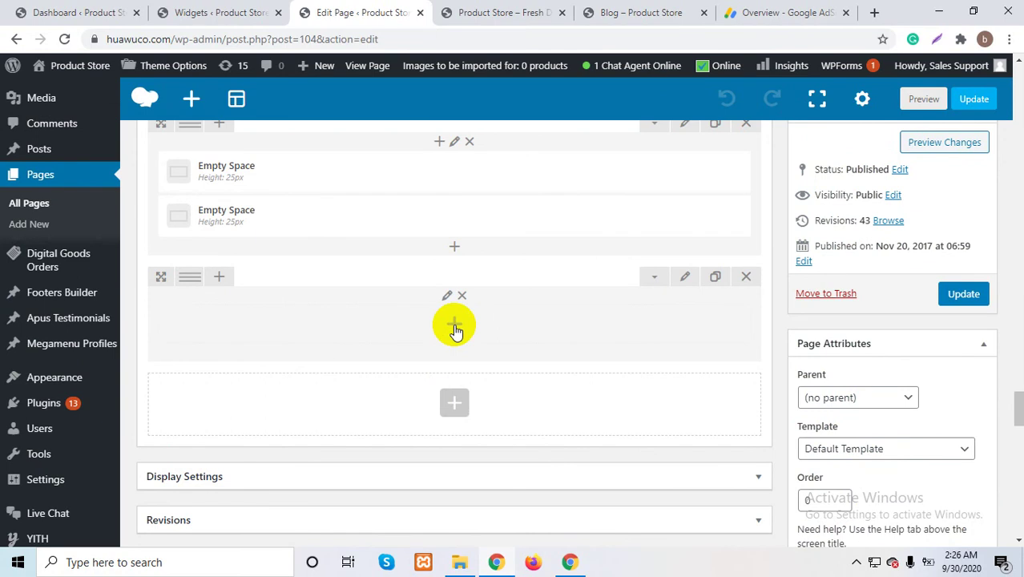
left_click(454, 329)
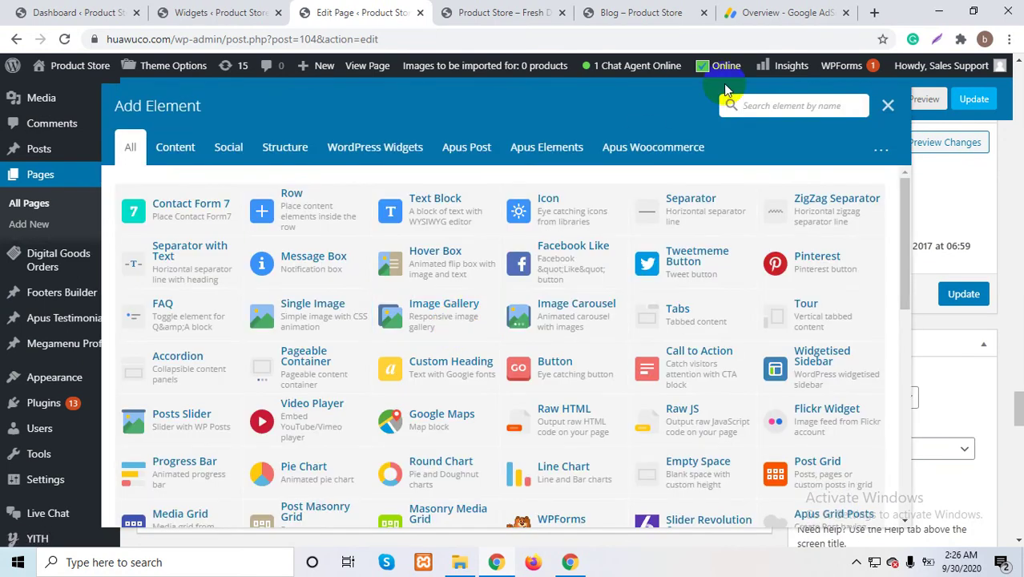
type("html")
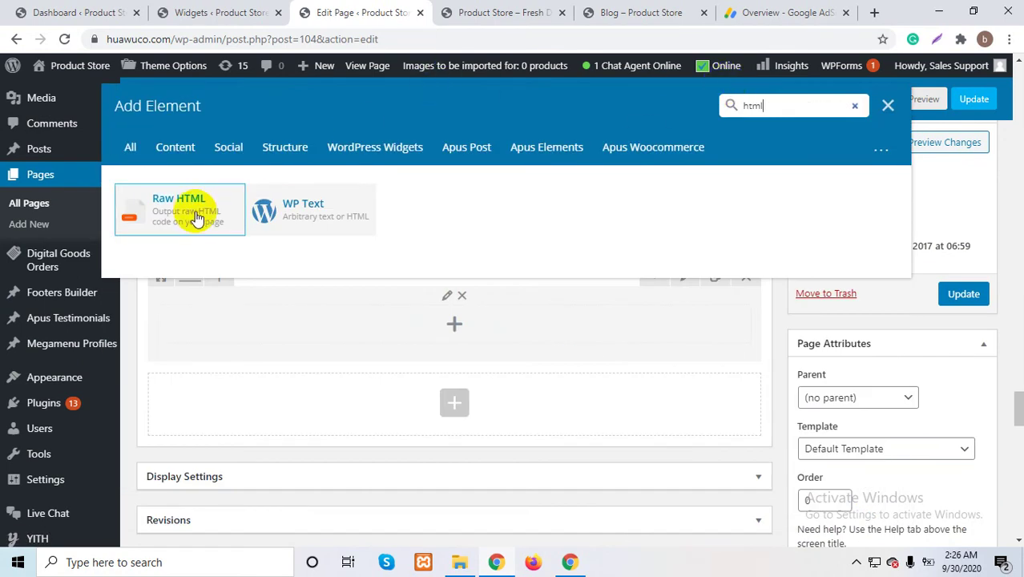
left_click(191, 212)
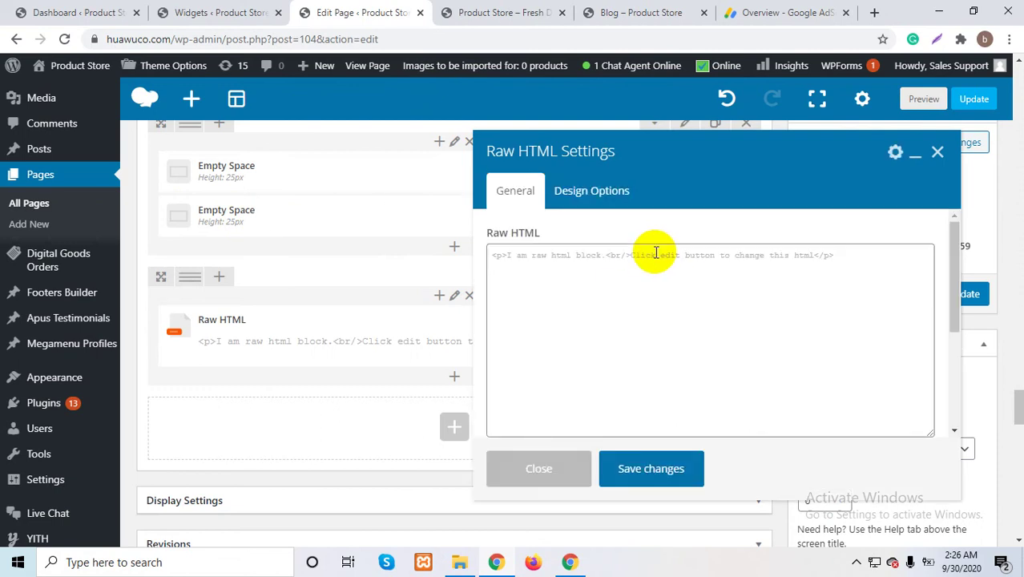
- Replace the Raw HTML placeholder with the copied "ads unit two" code, save the element and update the page
left_click(637, 312)
key("ctrl+a")
key("ctrl+v")
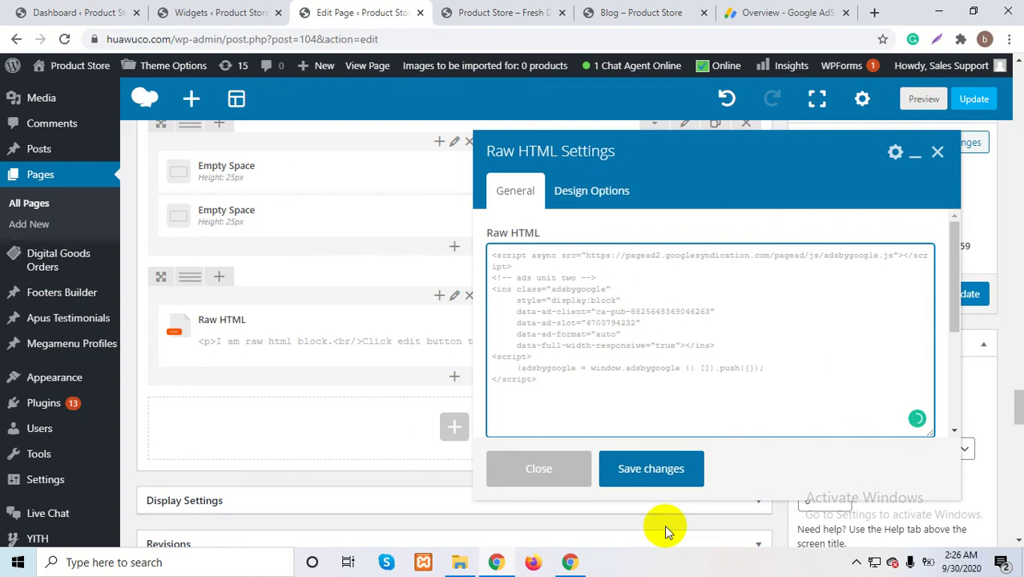
left_click(659, 479)
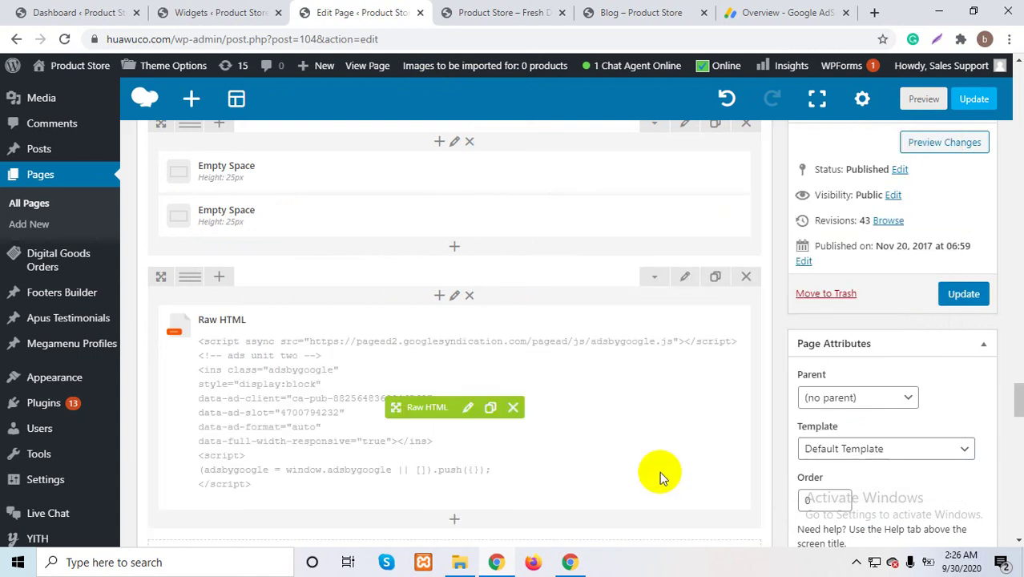
left_click(962, 294)
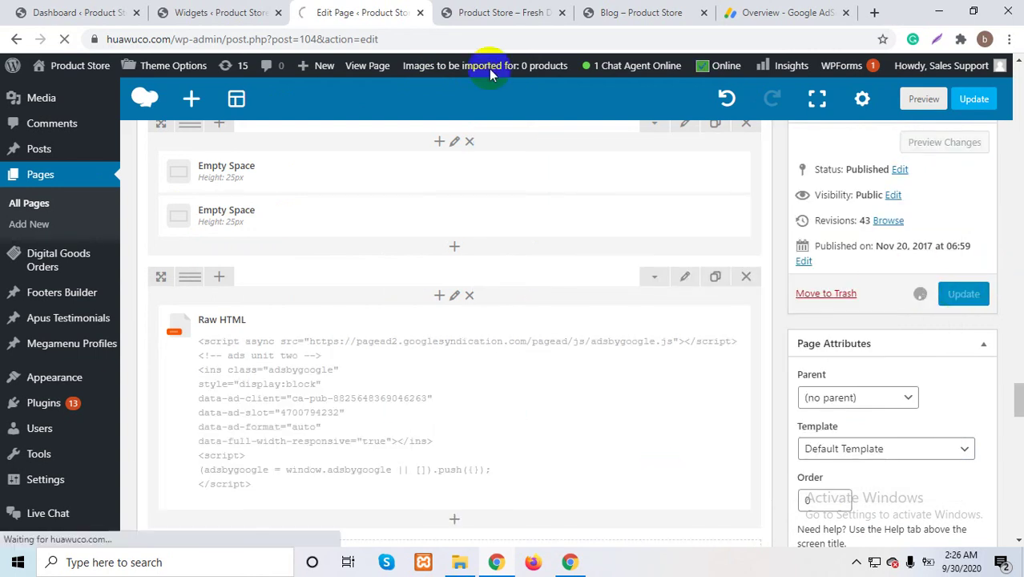
- Reload the store homepage and examine the ads displayed around the product sections and above the footer
left_click(487, 10)
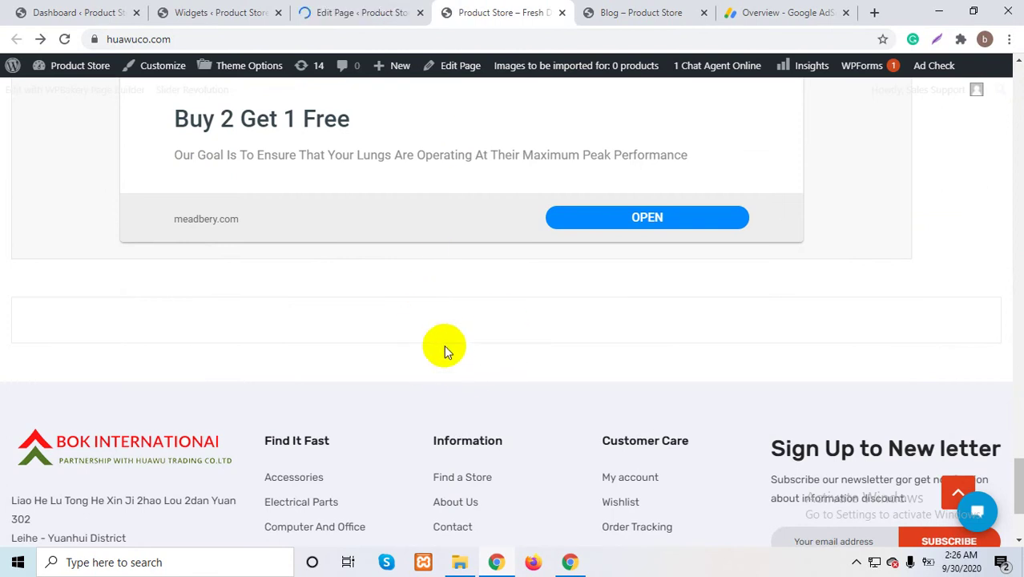
left_click(312, 9)
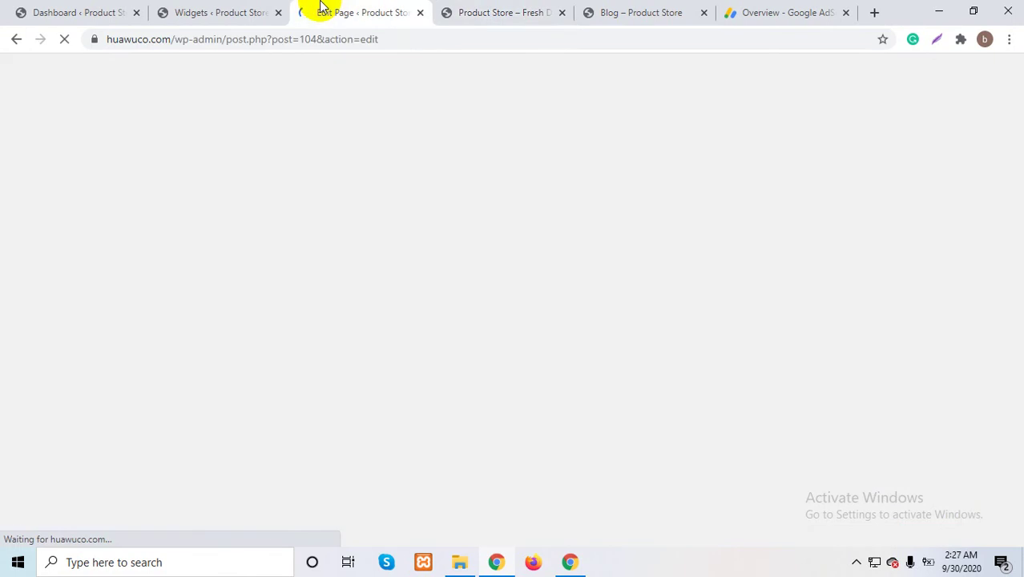
left_click(508, 9)
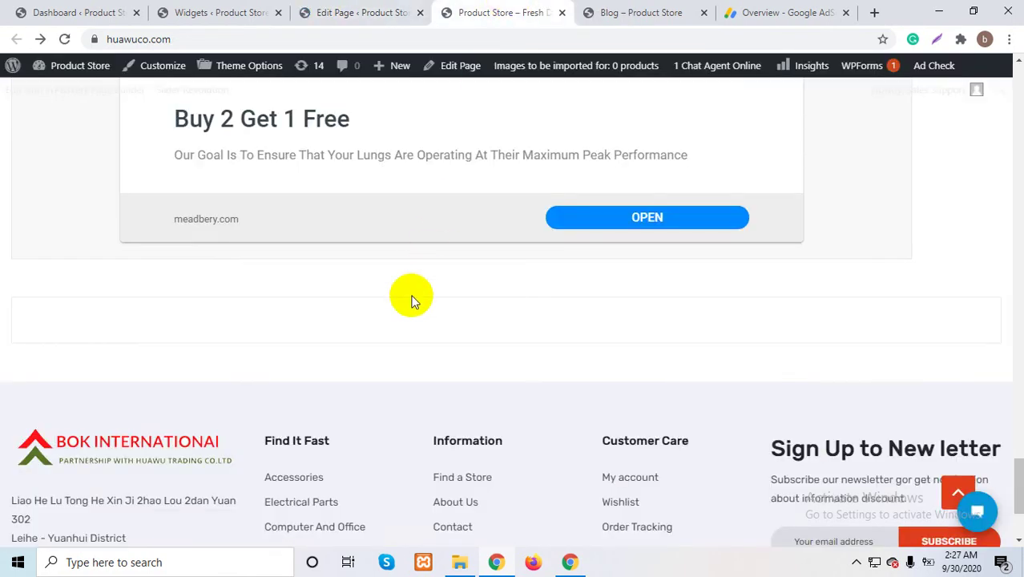
key("F5")
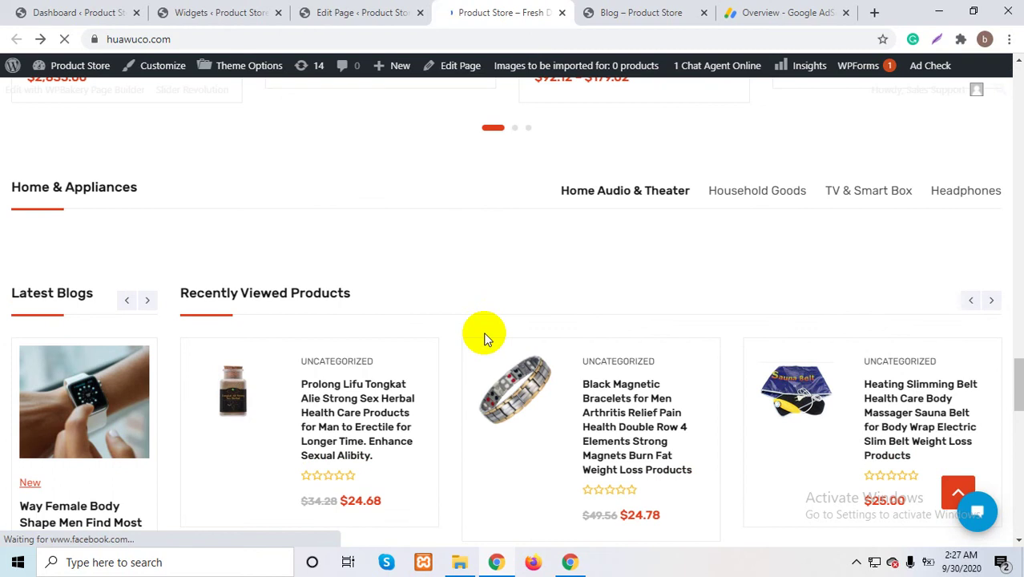
scroll(484, 337, "down", 5)
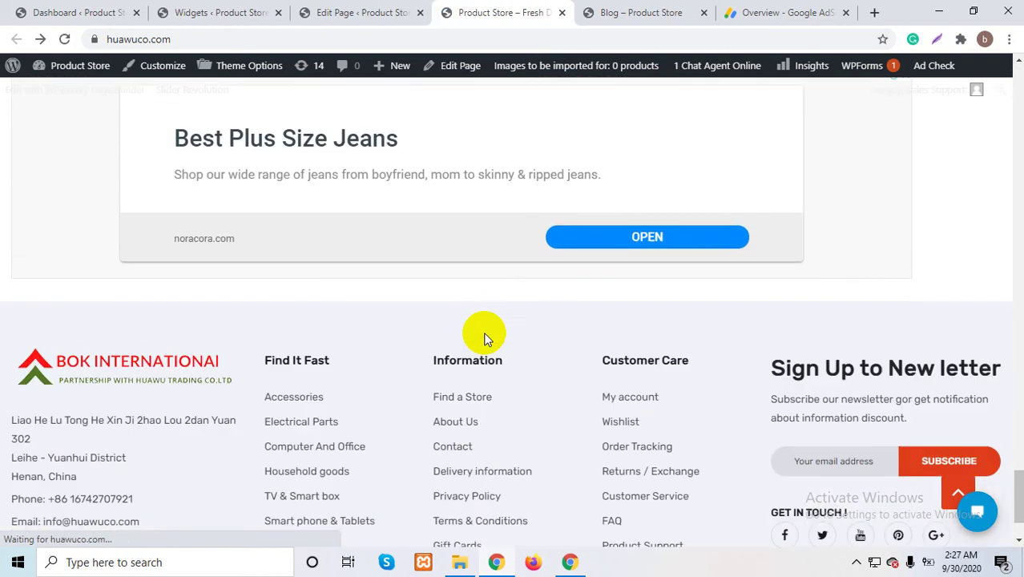
scroll(538, 241, "down", 1)
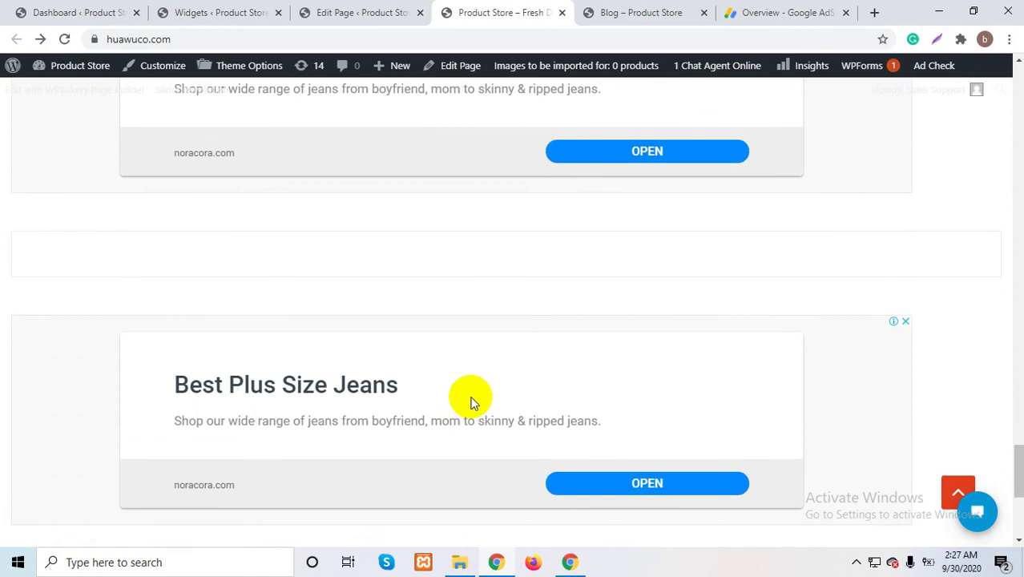
scroll(471, 400, "down", 3)
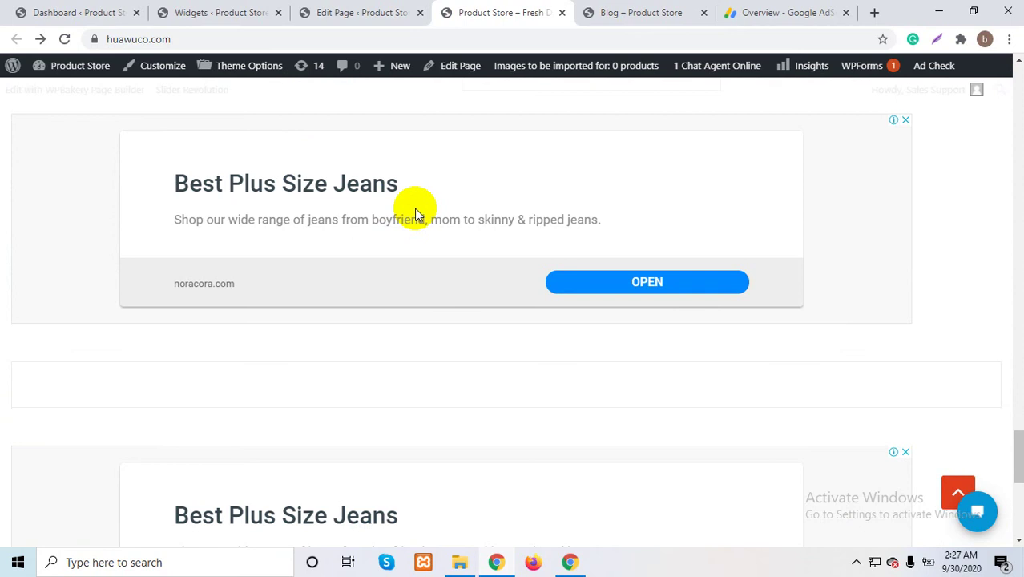
scroll(415, 214, "up", 10)
scroll(416, 215, "down", 2)
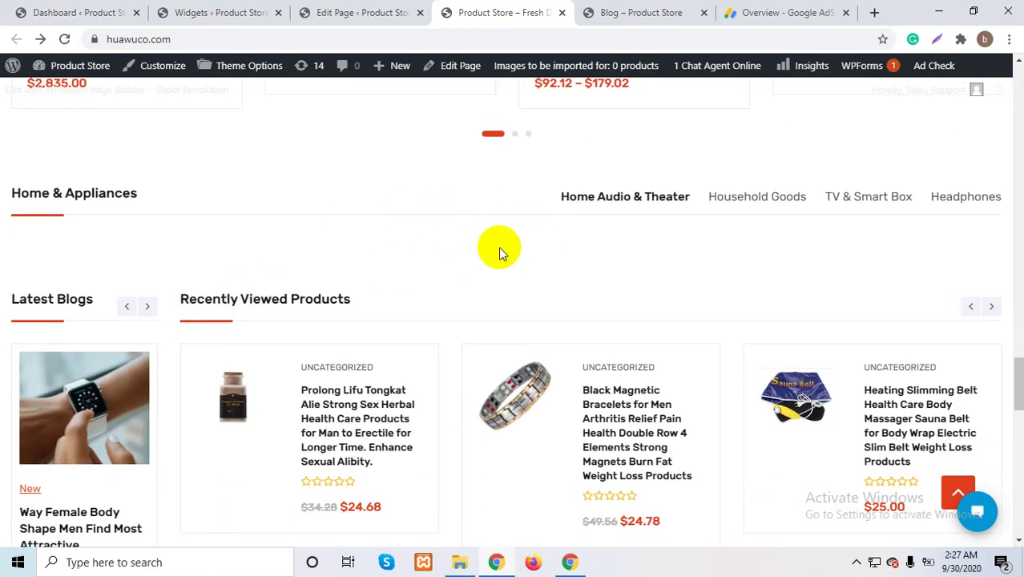
scroll(326, 254, "up", 5)
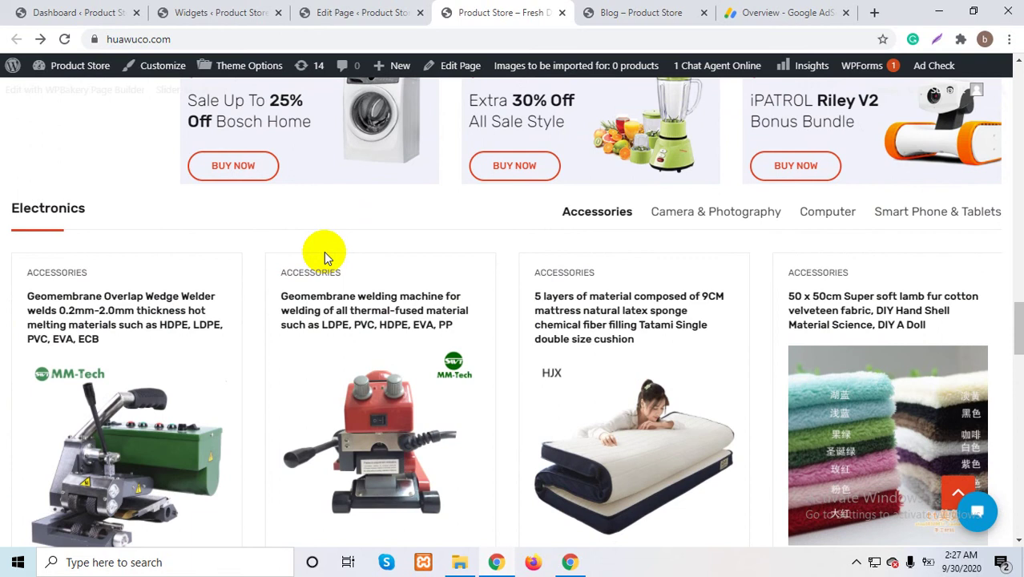
scroll(324, 252, "up", 3)
scroll(324, 252, "down", 5)
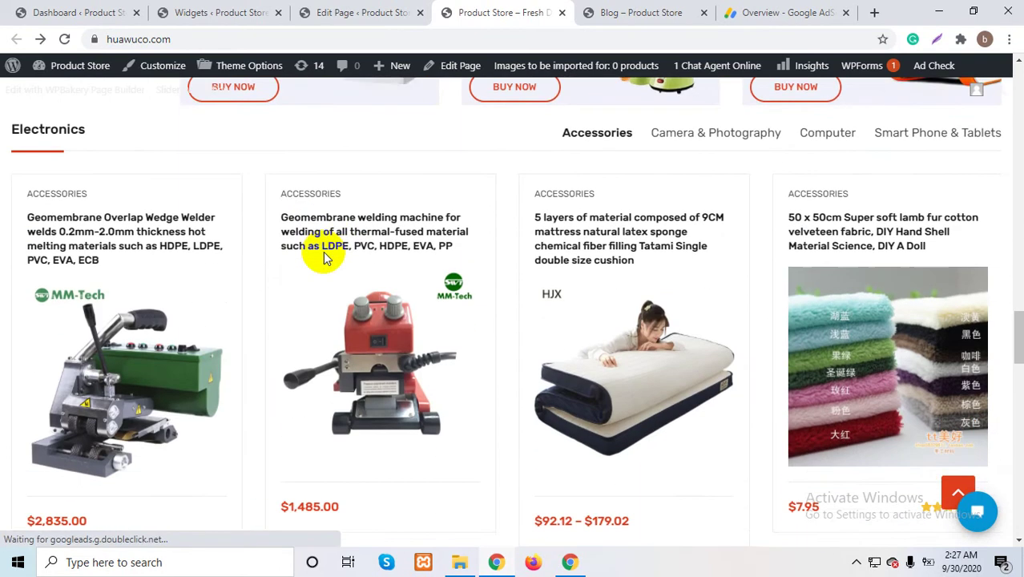
- Go to the WordPress dashboard and open the WP QUADS ad settings
left_click(40, 6)
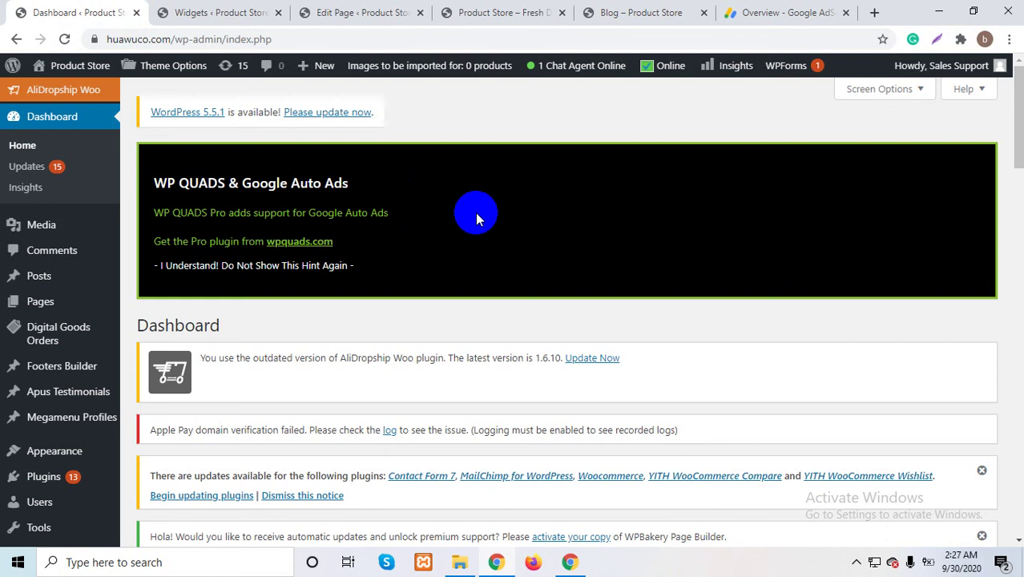
scroll(475, 213, "down", 7)
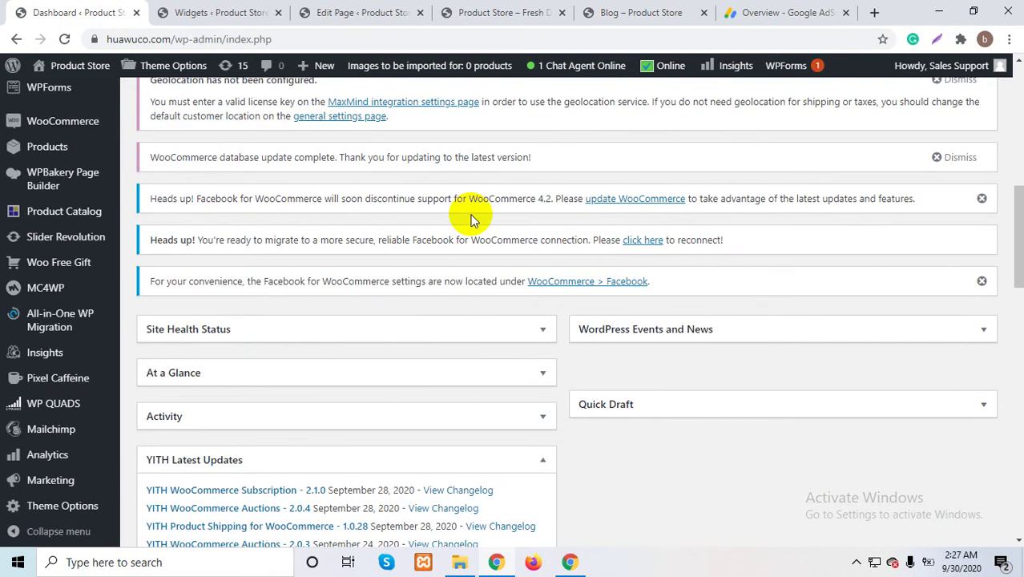
mouse_move(94, 314)
mouse_move(63, 405)
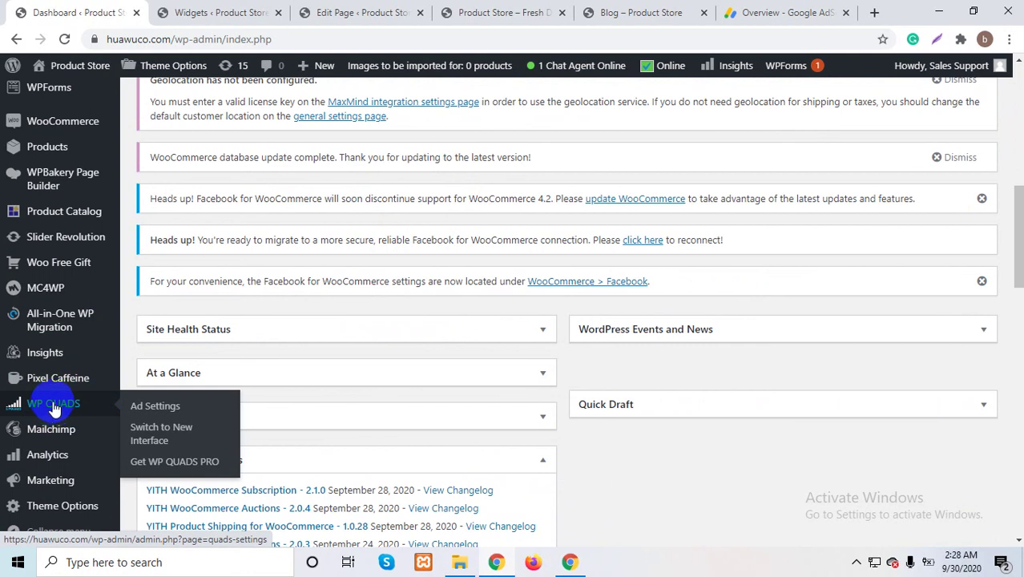
left_click(146, 410)
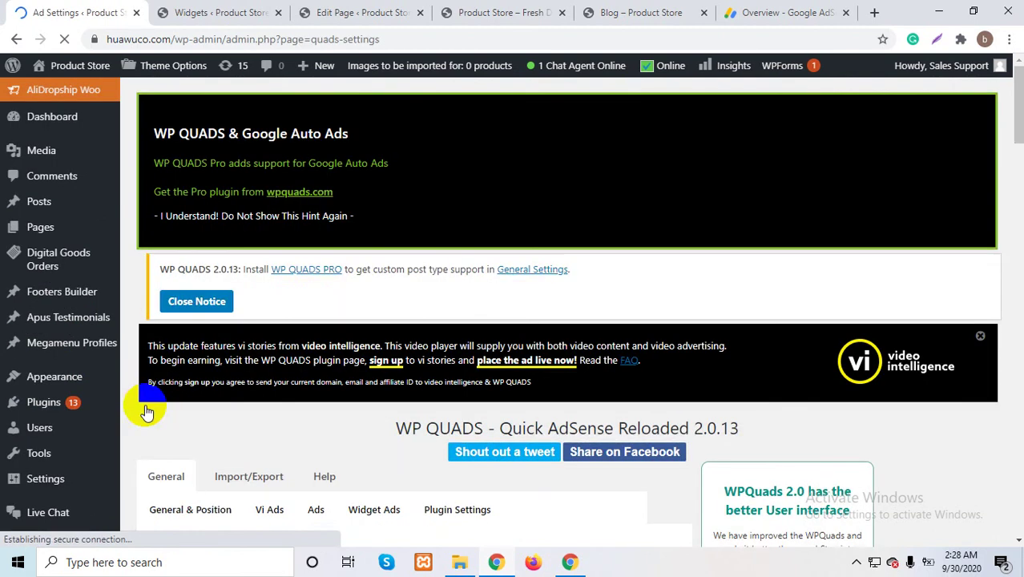
- Enable the default ad position at Beginning of Post and assign Ad 1 to it
scroll(359, 406, "down", 3)
scroll(359, 406, "down", 3)
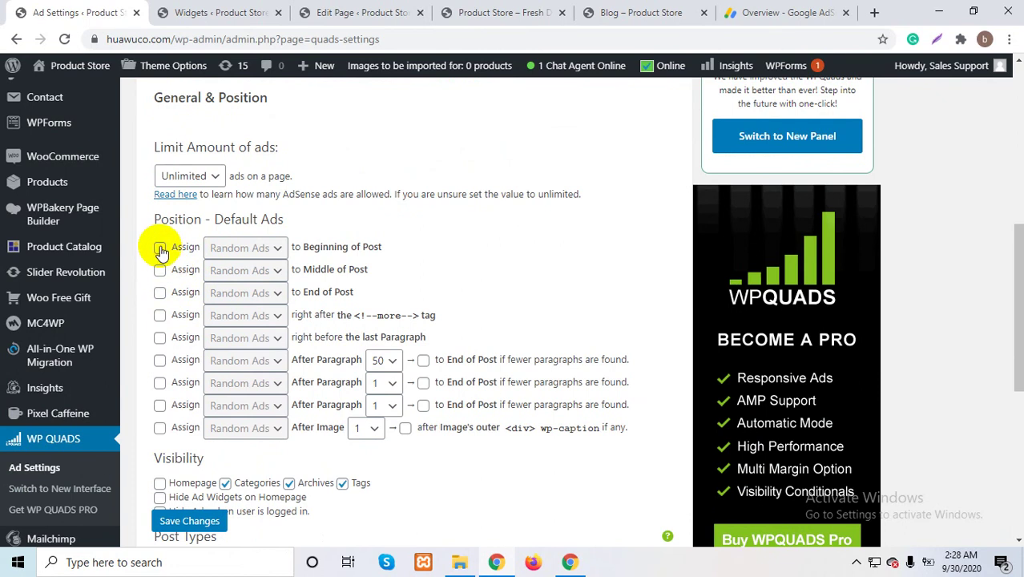
left_click(160, 249)
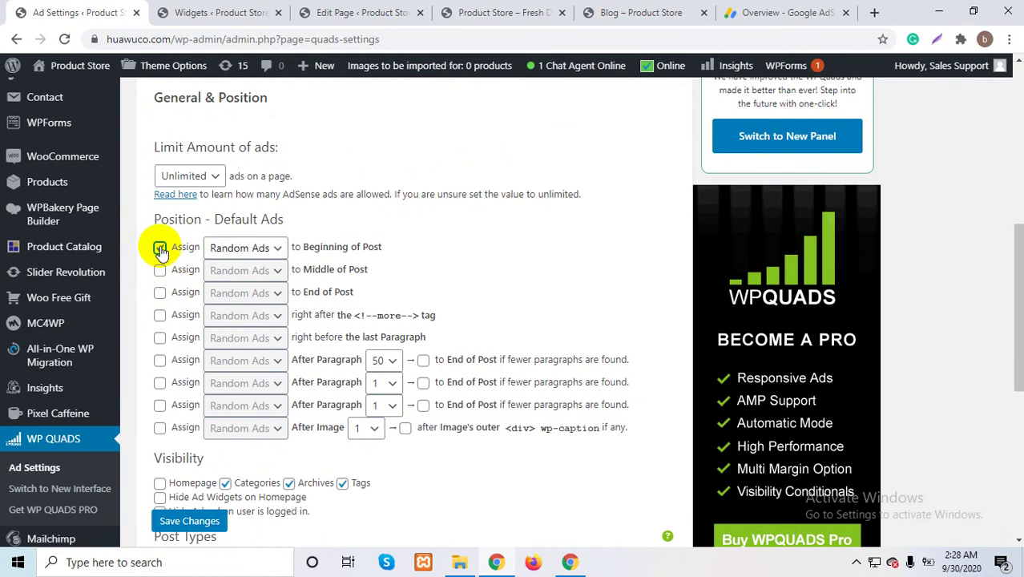
left_click(265, 251)
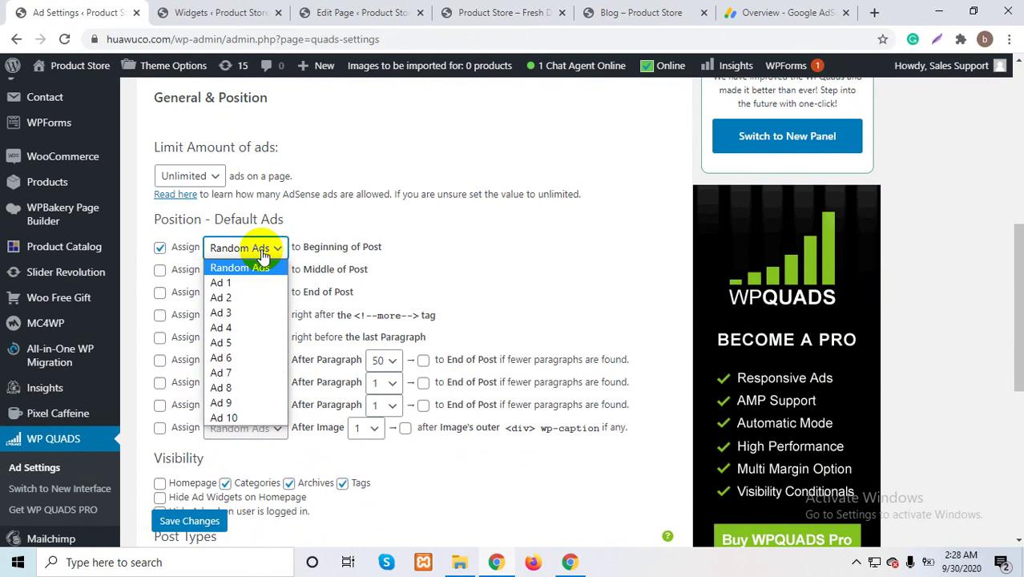
left_click(238, 285)
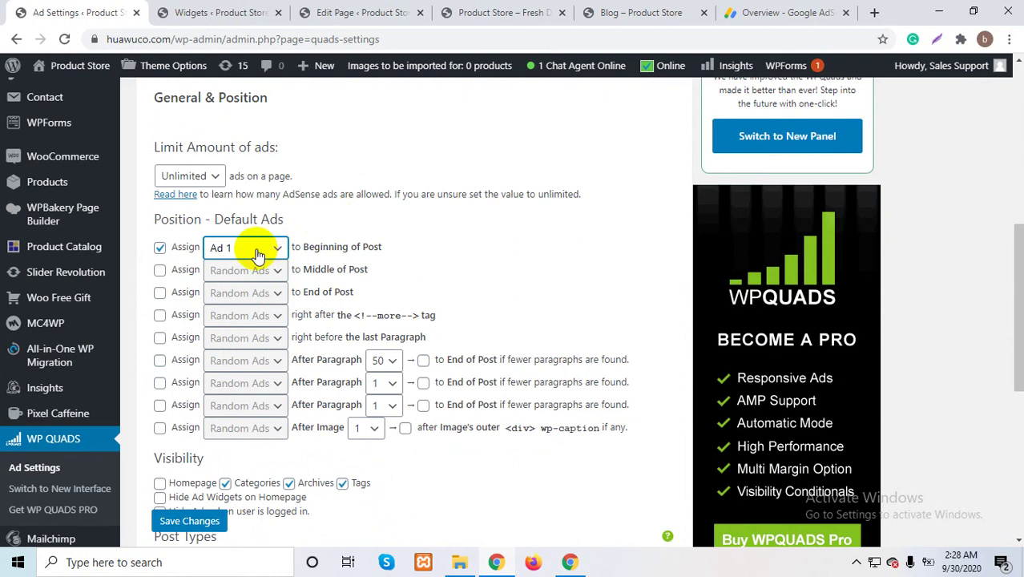
- Select post as the post type for the ads and save the WP QUADS settings
scroll(257, 253, "down", 3)
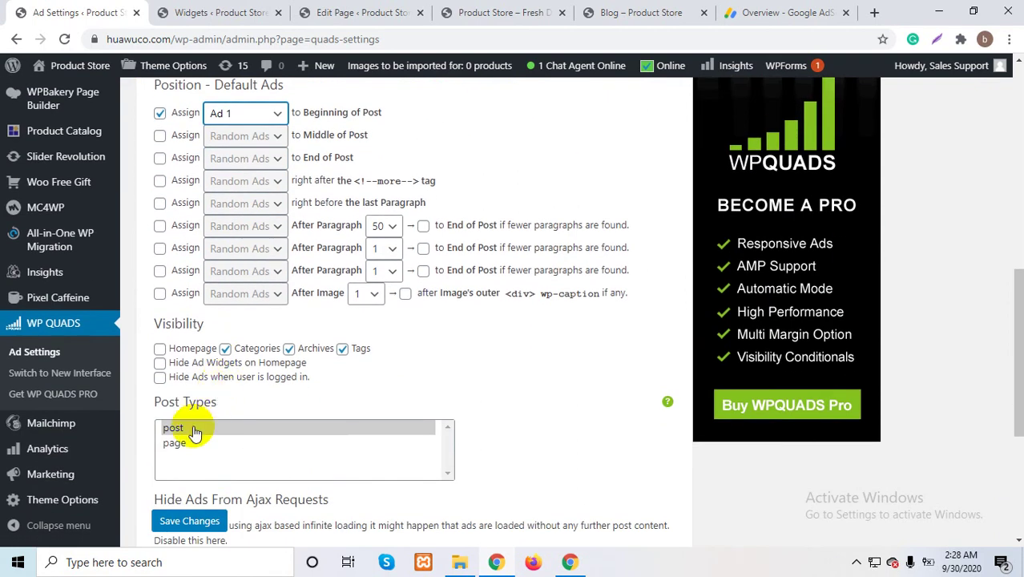
left_click(195, 433)
scroll(197, 412, "down", 4)
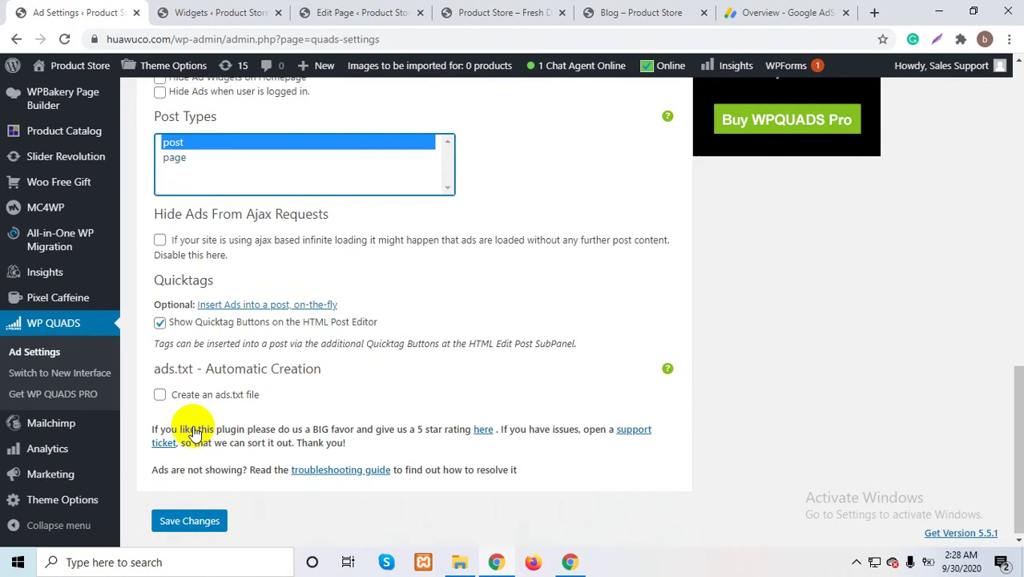
scroll(197, 417, "up", 7)
scroll(188, 421, "down", 2)
scroll(195, 433, "down", 7)
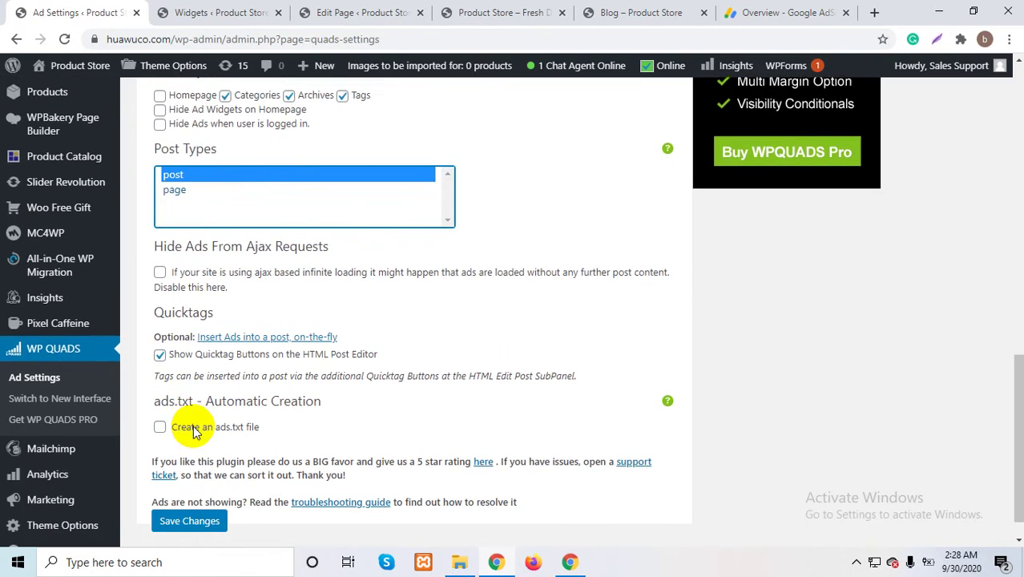
left_click(185, 519)
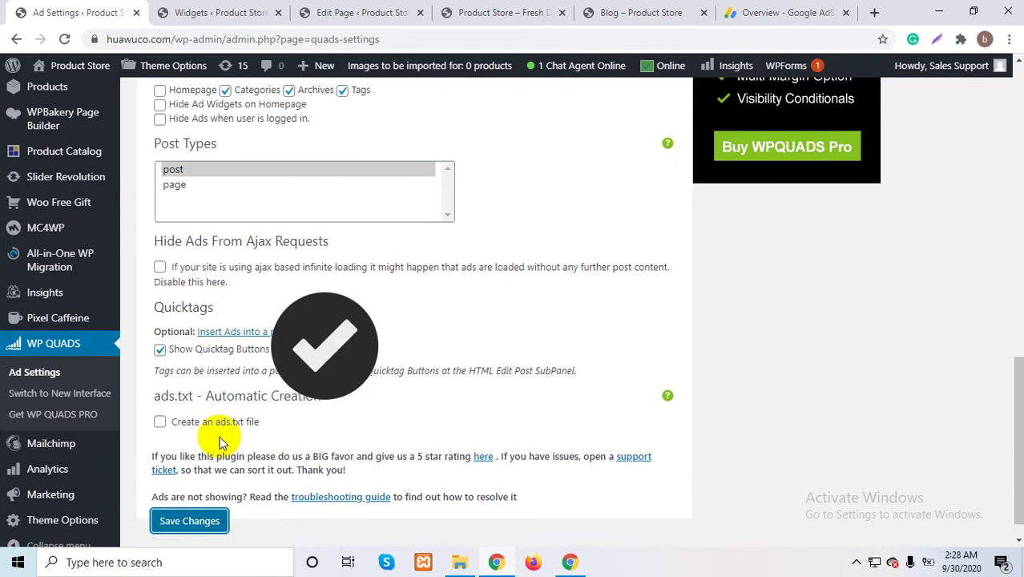
- Expand Ad 1 in the WP QUADS ads list and open its AdSense code entry box
scroll(223, 443, "up", 5)
scroll(222, 443, "up", 3)
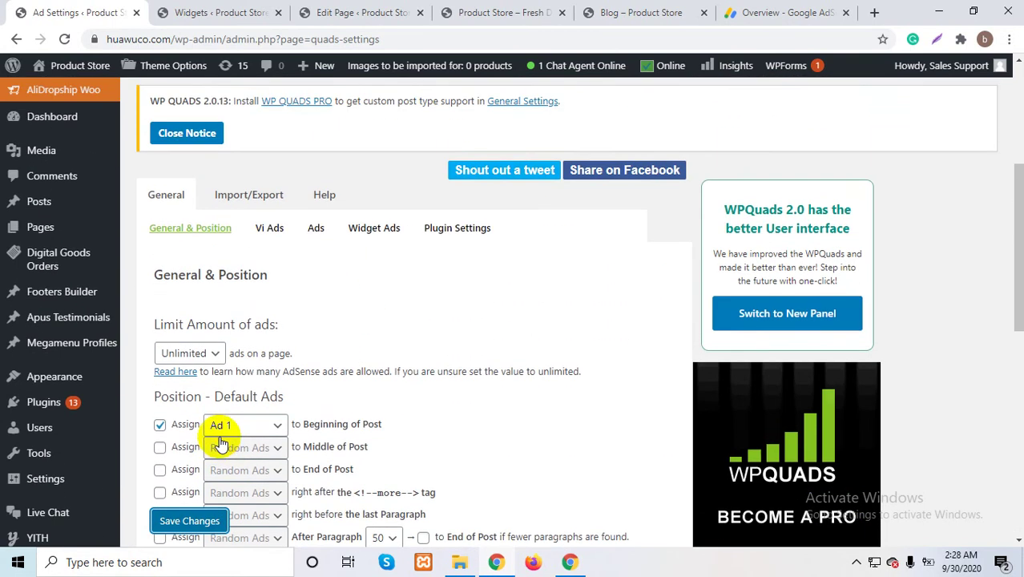
left_click(315, 228)
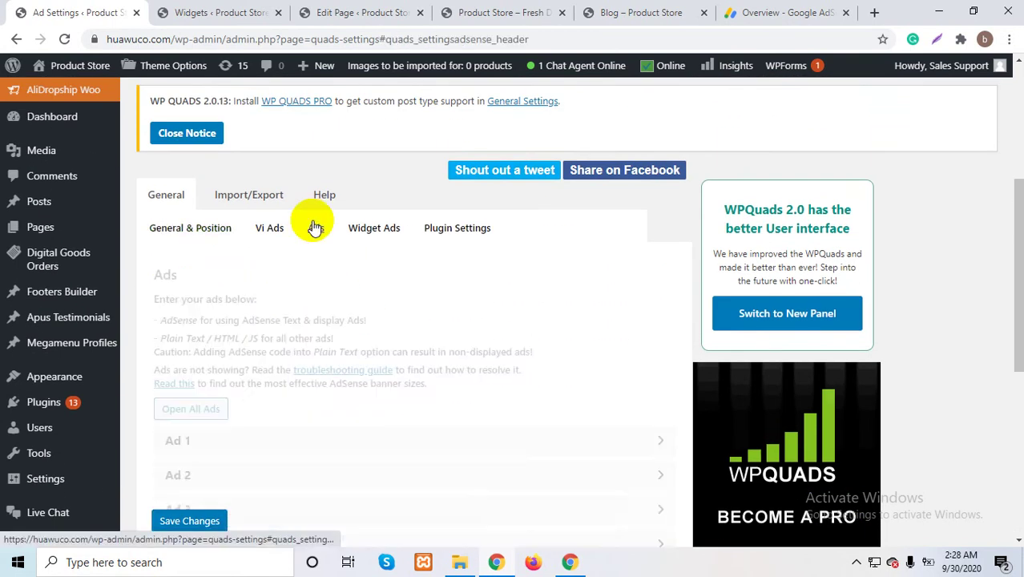
scroll(314, 277, "down", 2)
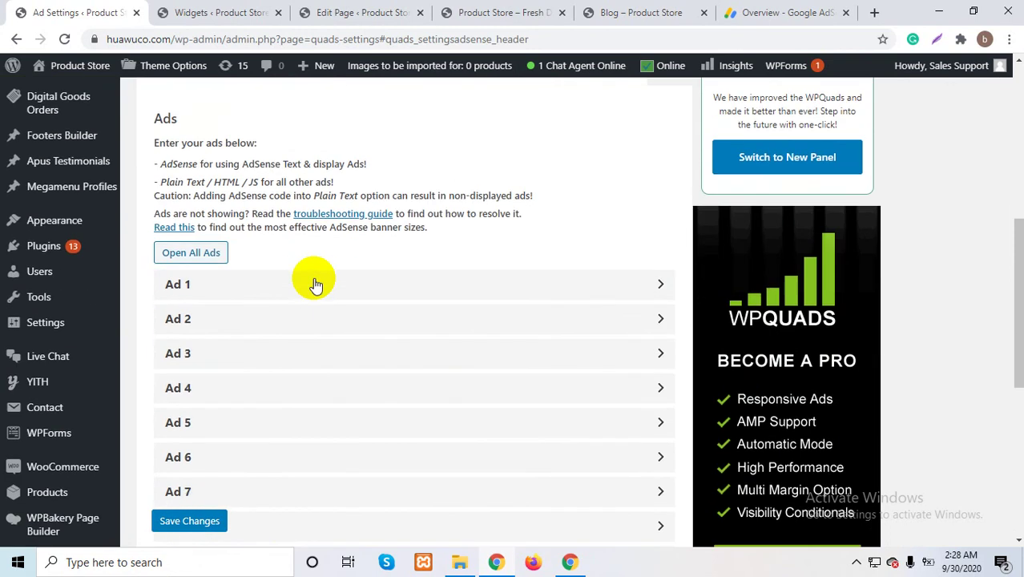
left_click(269, 282)
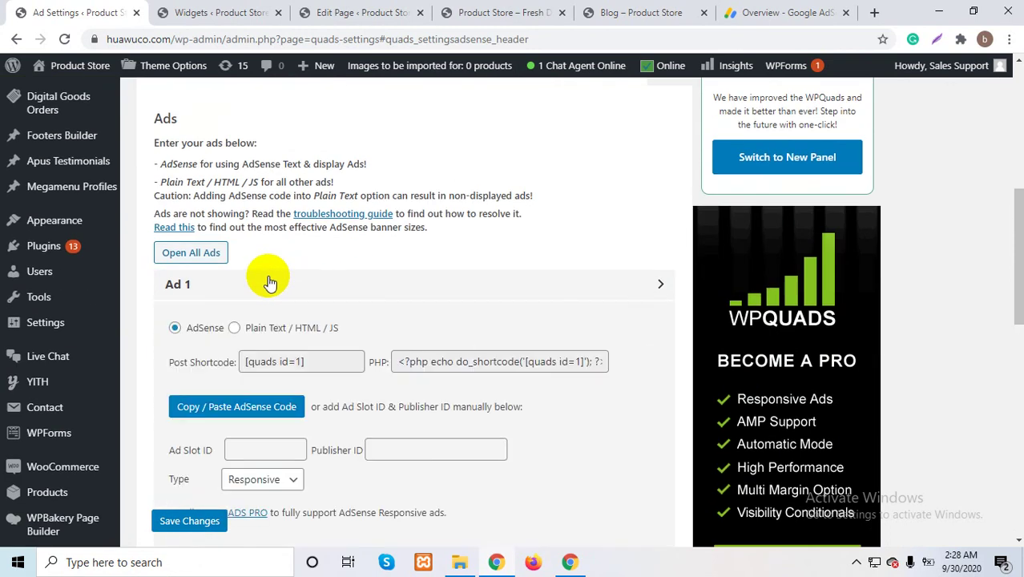
scroll(269, 282, "down", 2)
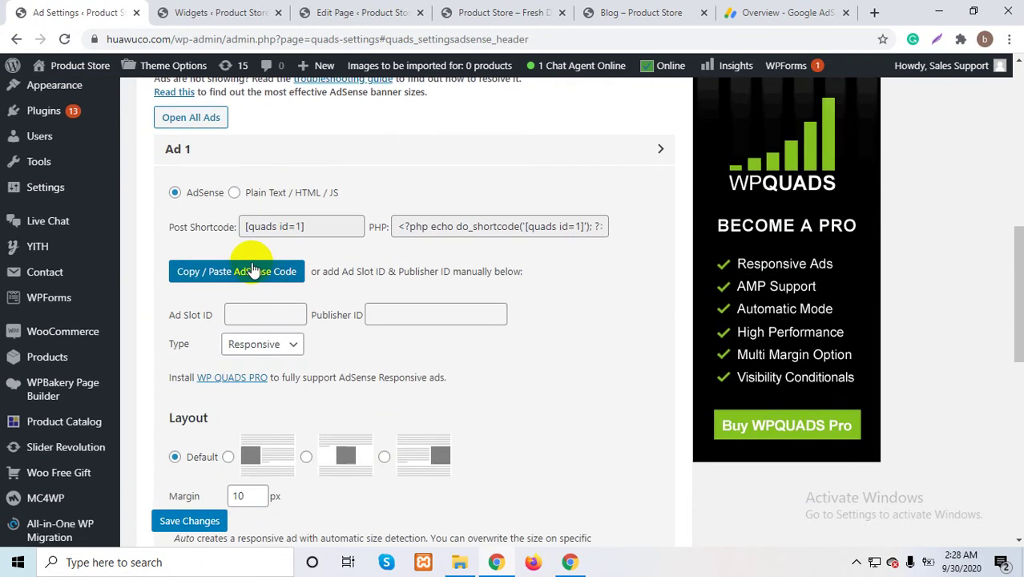
left_click(251, 270)
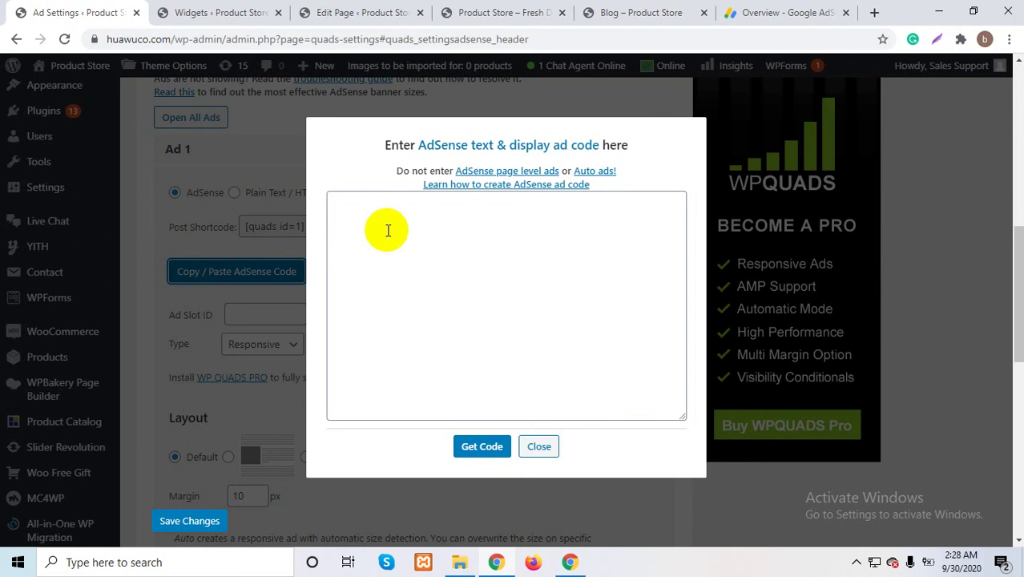
left_click(416, 227)
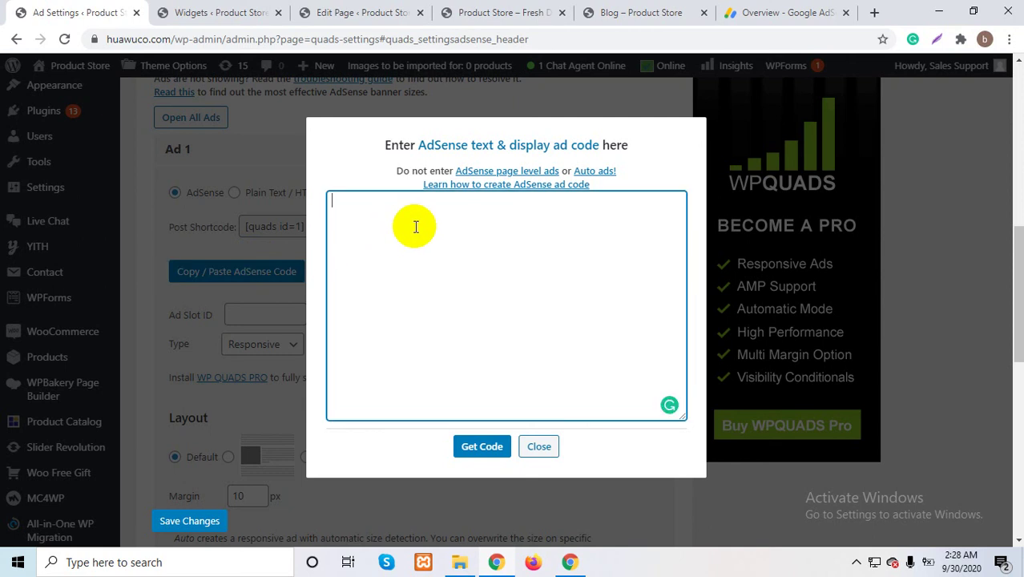
- Return to the Google AdSense tab and create a new responsive display ad unit named "blog add"
left_click(738, 12)
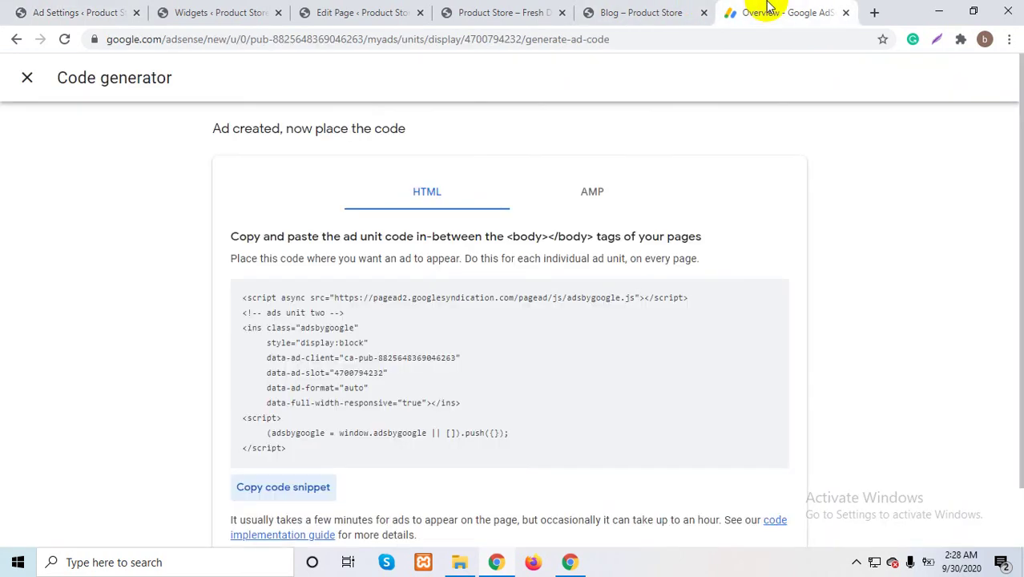
scroll(351, 385, "down", 1)
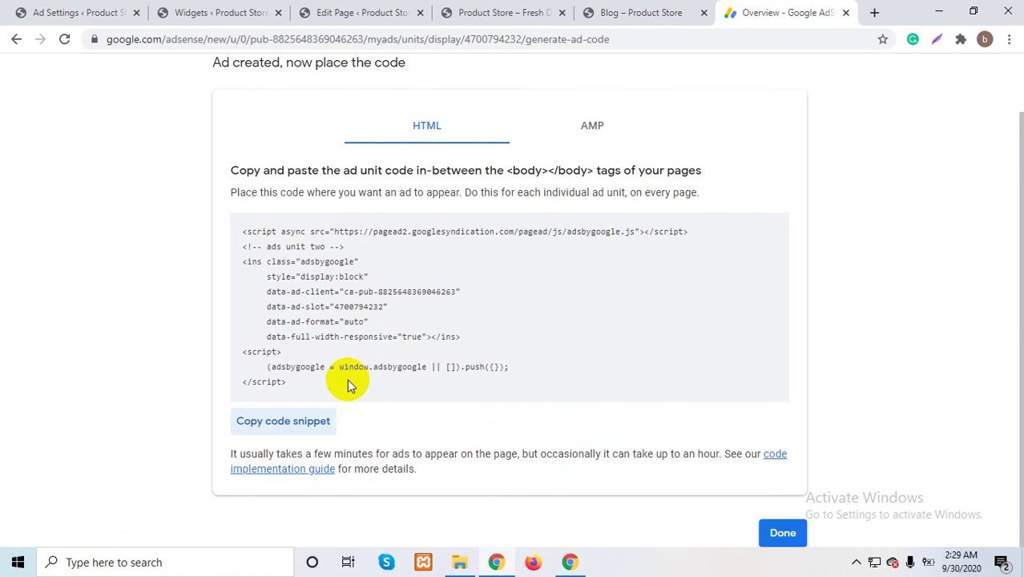
scroll(320, 372, "up", 1)
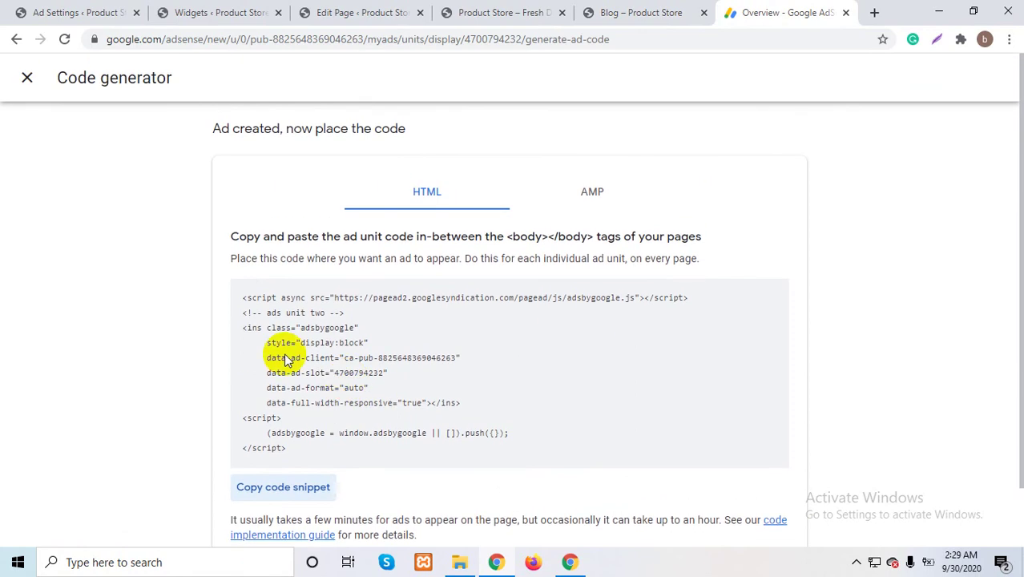
left_click(28, 83)
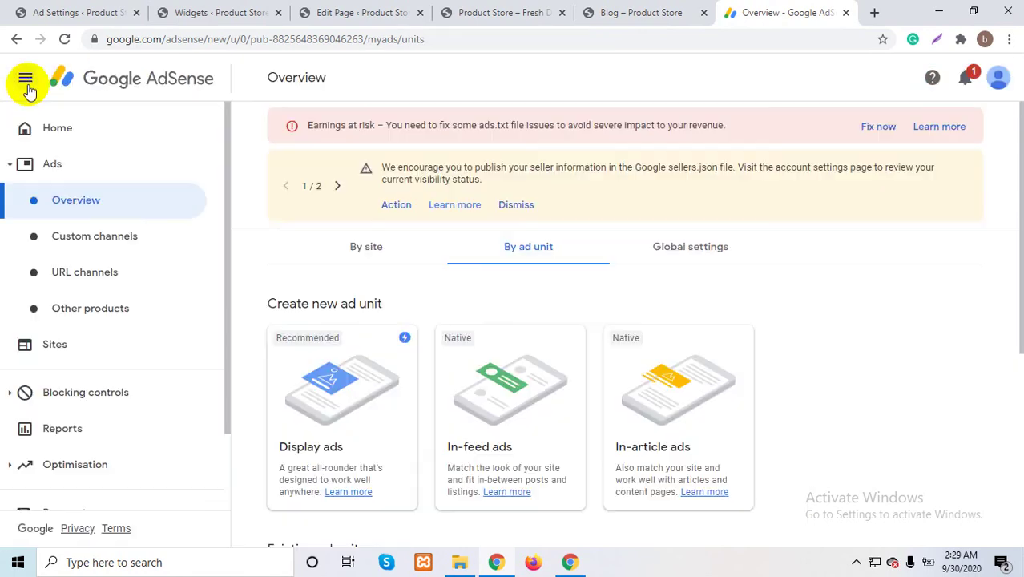
left_click(338, 388)
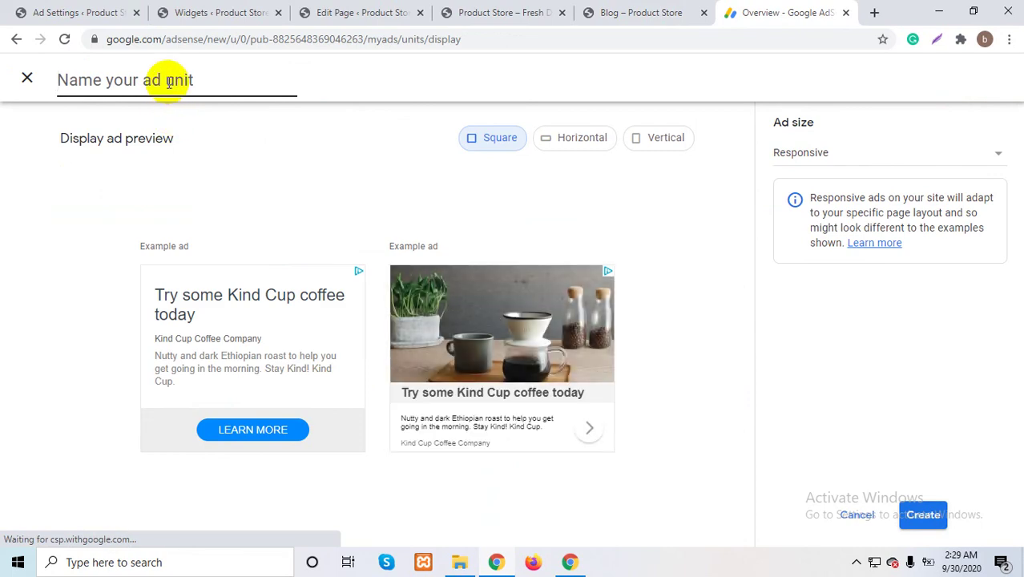
type("bl")
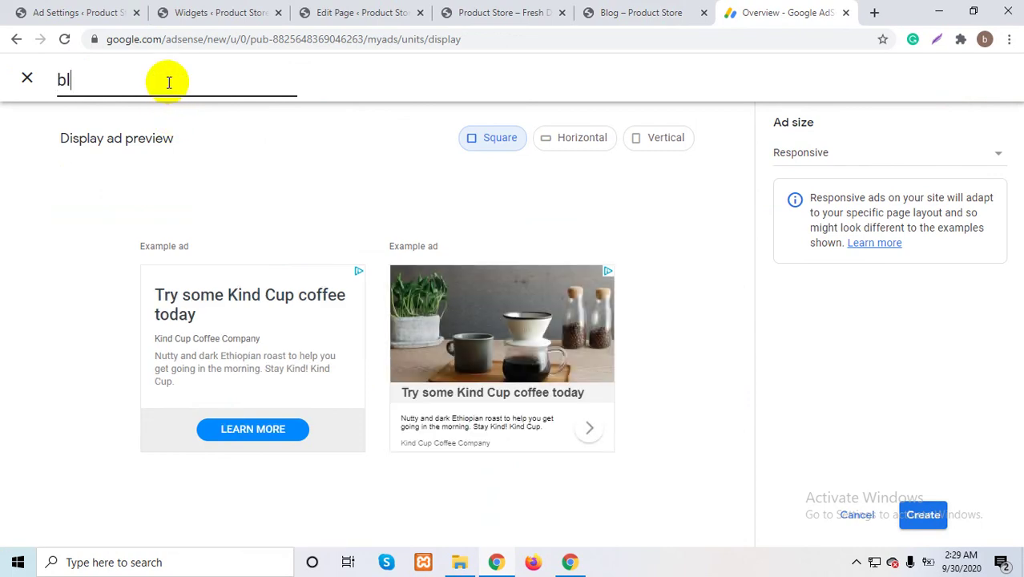
type("og add")
left_click(922, 513)
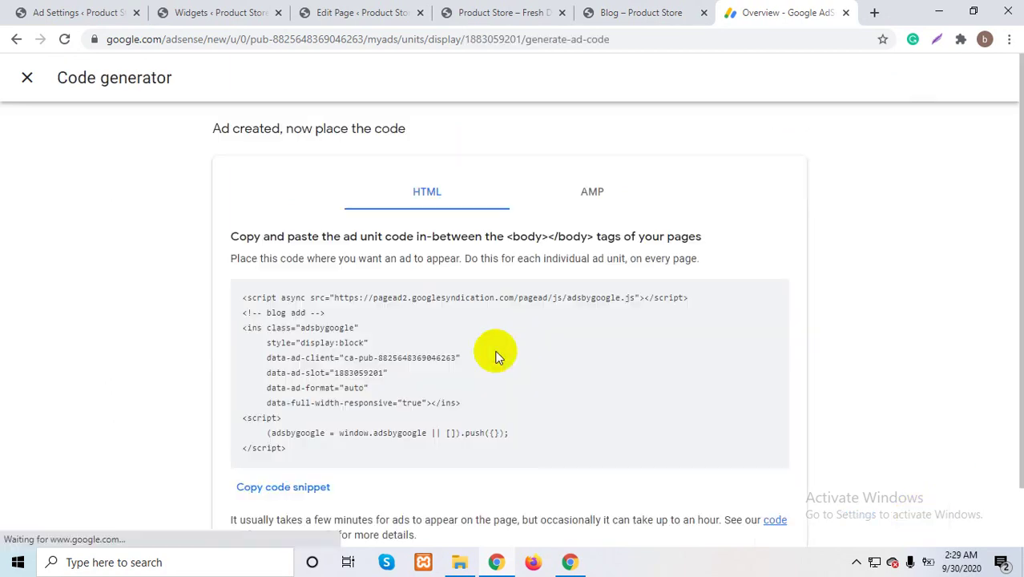
- Copy the blog add unit's code snippet and import it into Ad 1 through the WP QUADS AdSense code box
left_click(258, 489)
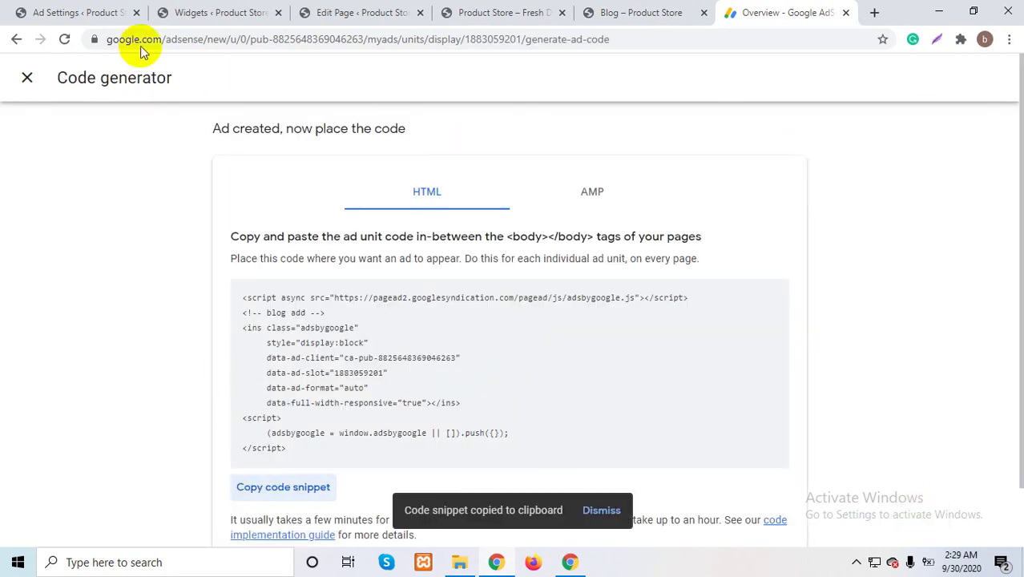
left_click(103, 12)
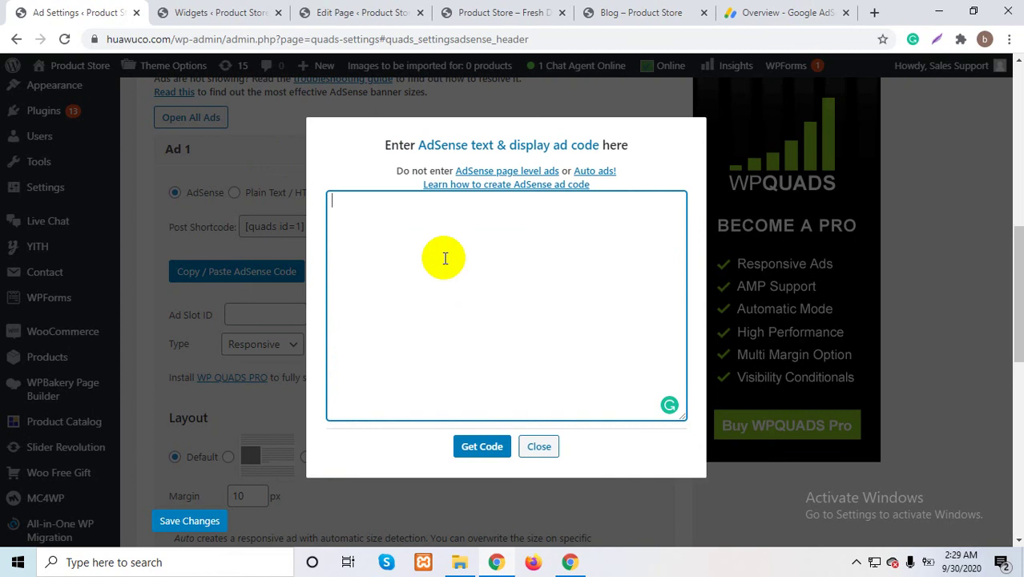
key("ctrl+v")
left_click(481, 446)
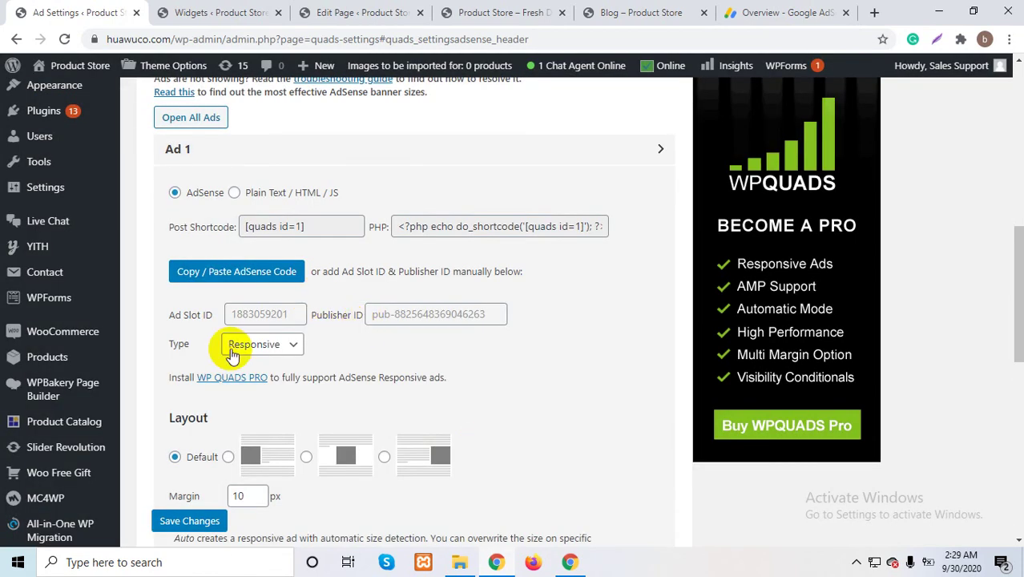
- Set Ad 1's type to Fixed Size with a width of 400 and a height of 283
left_click(239, 350)
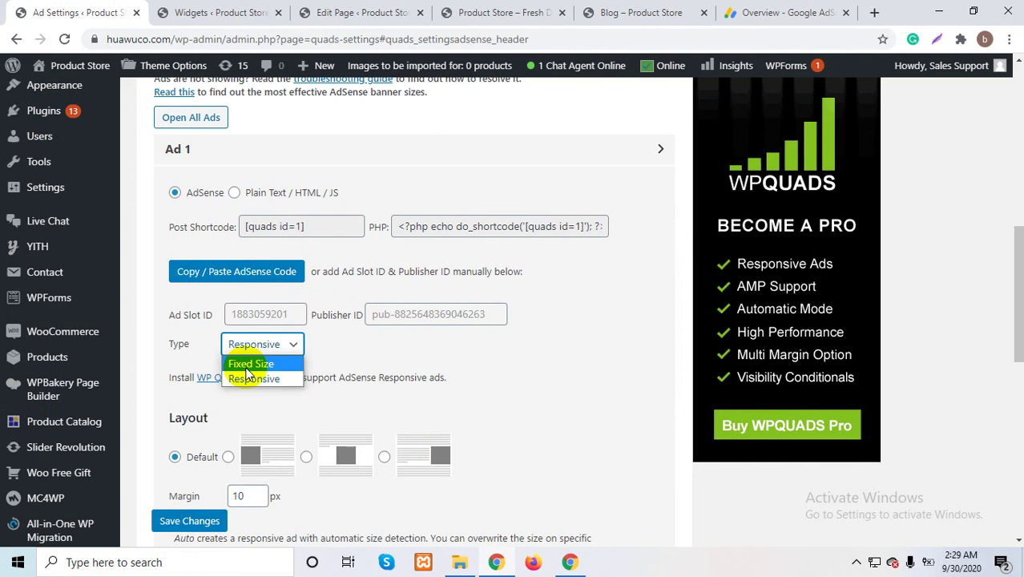
left_click(248, 364)
left_click(245, 371)
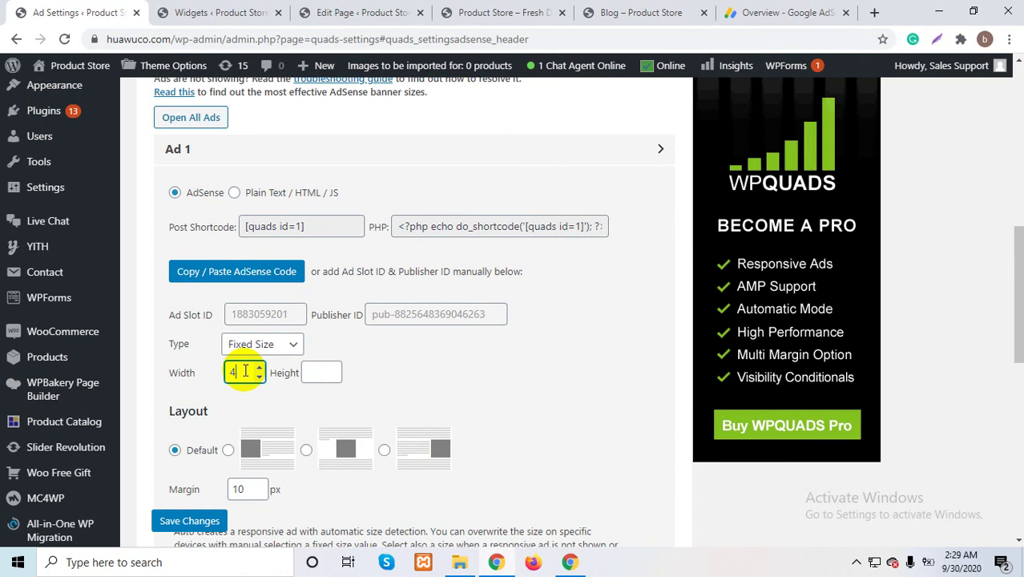
left_click(314, 370)
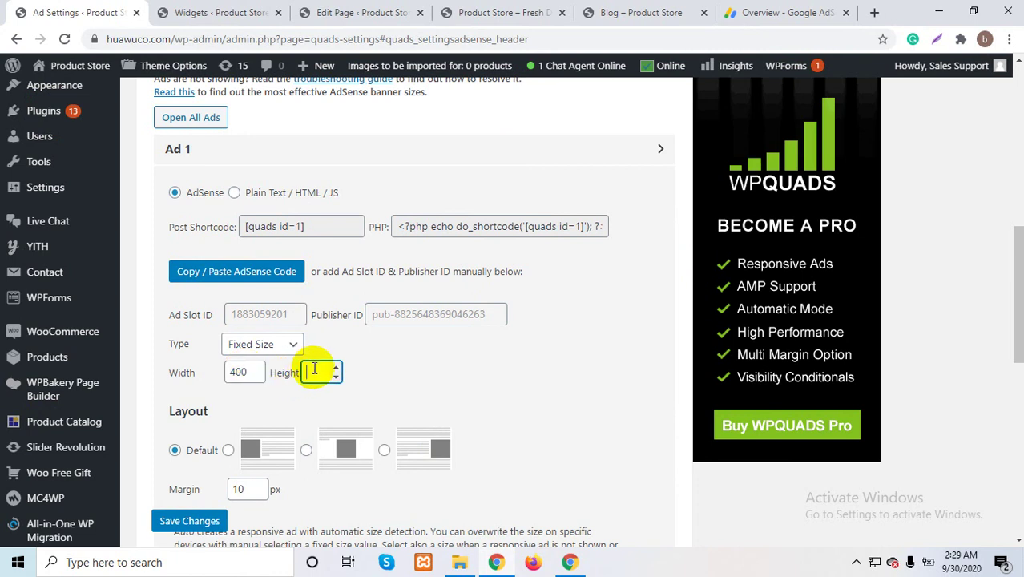
type("300")
scroll(314, 370, "down", 3)
- Choose the centered layout for Ad 1 and save the WP QUADS settings
left_click(306, 451)
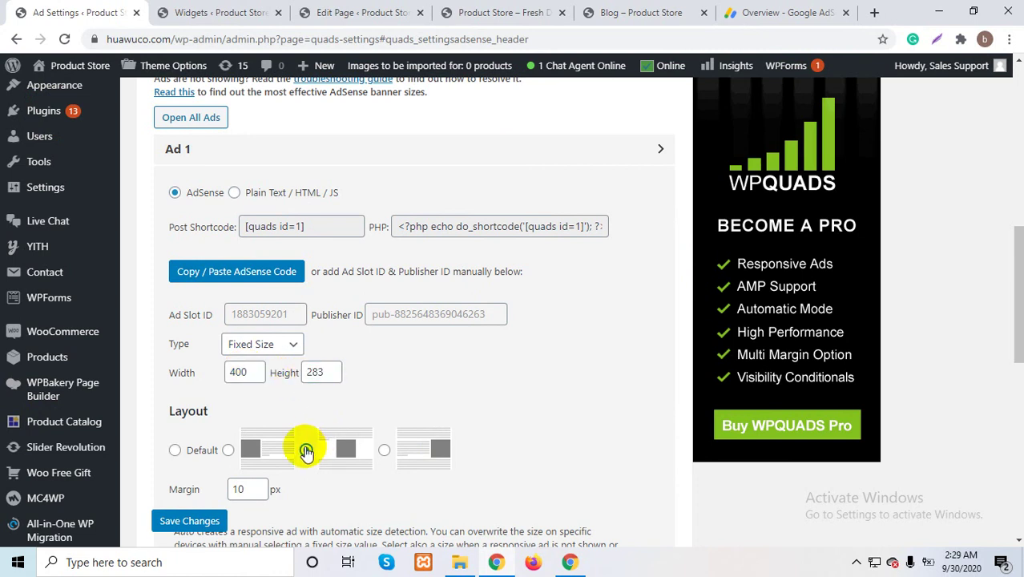
scroll(305, 433, "down", 2)
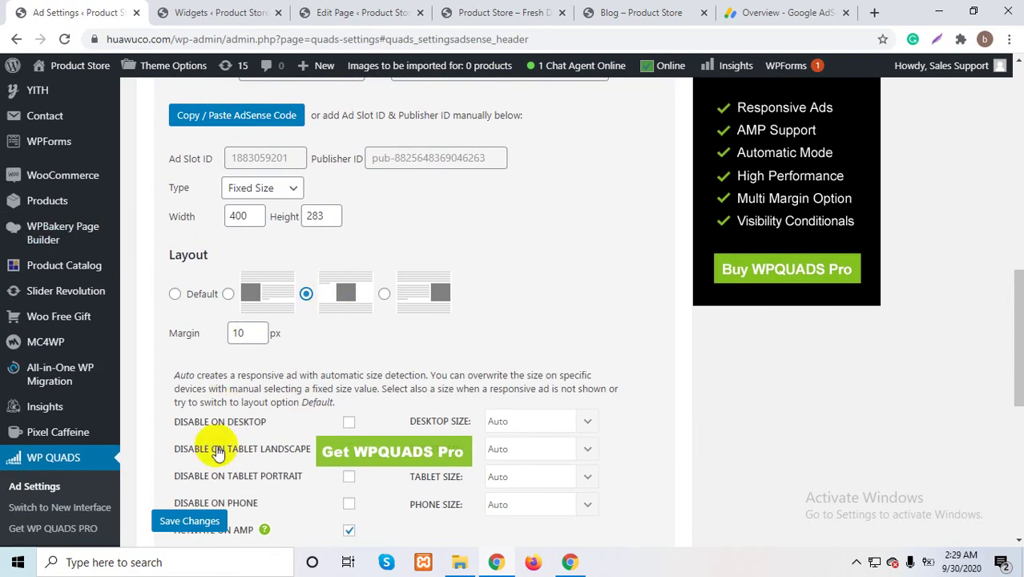
left_click(191, 522)
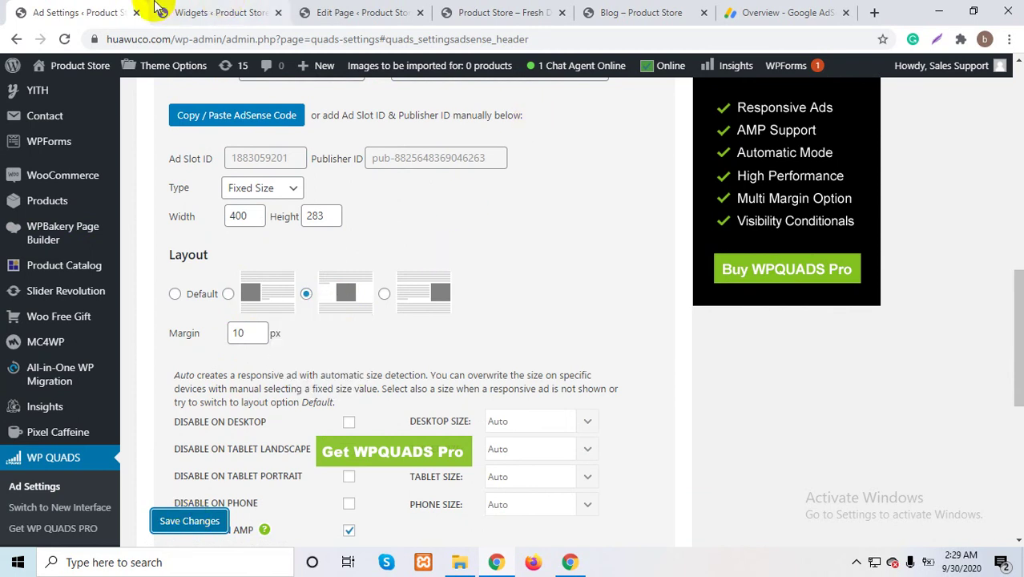
- Open the posts list in a new tab and view the post "Way Female Body Shape Men Find Most Attractive"
scroll(40, 193, "up", 5)
mouse_move(46, 184)
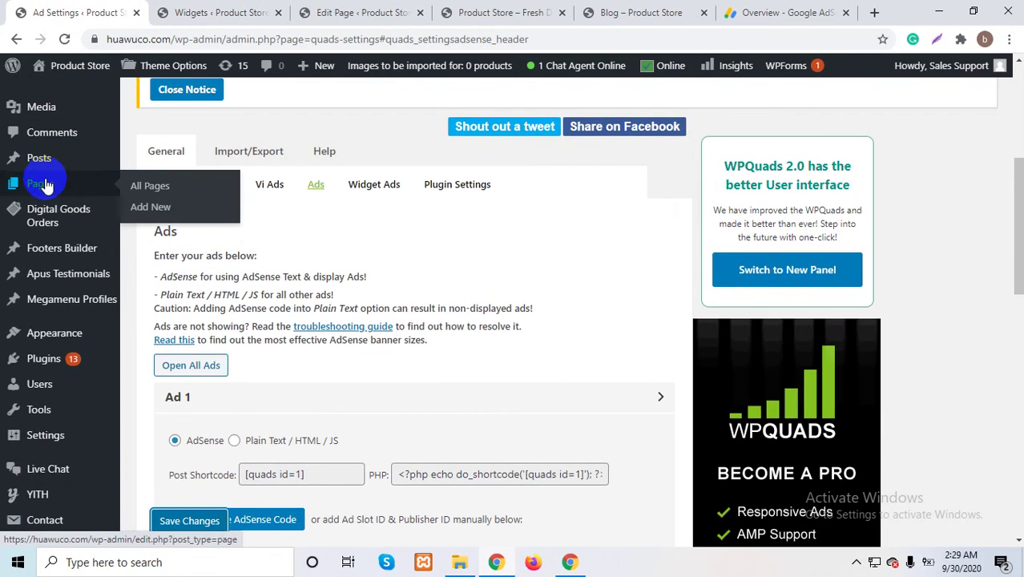
middle_click(42, 160)
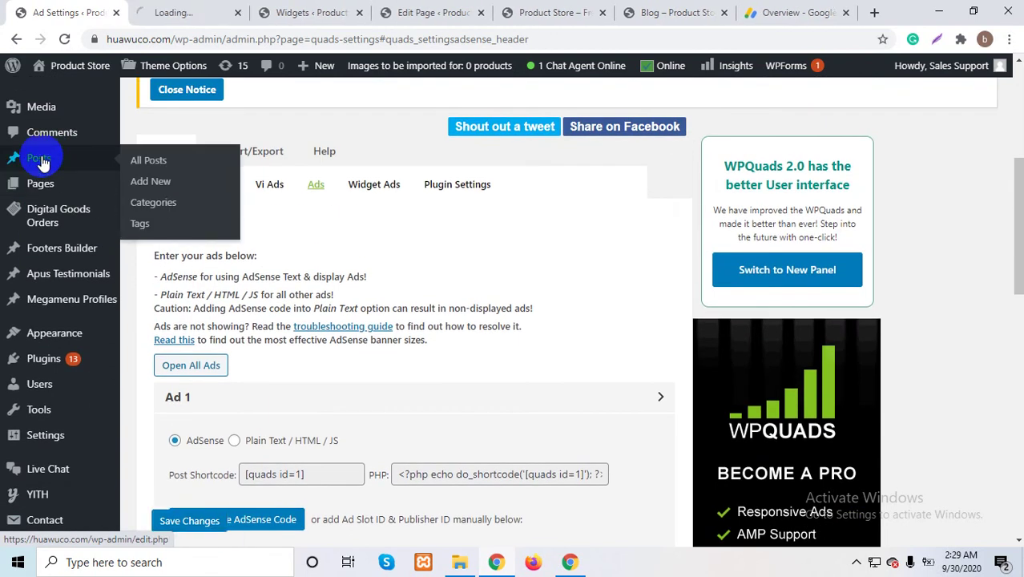
left_click(170, 8)
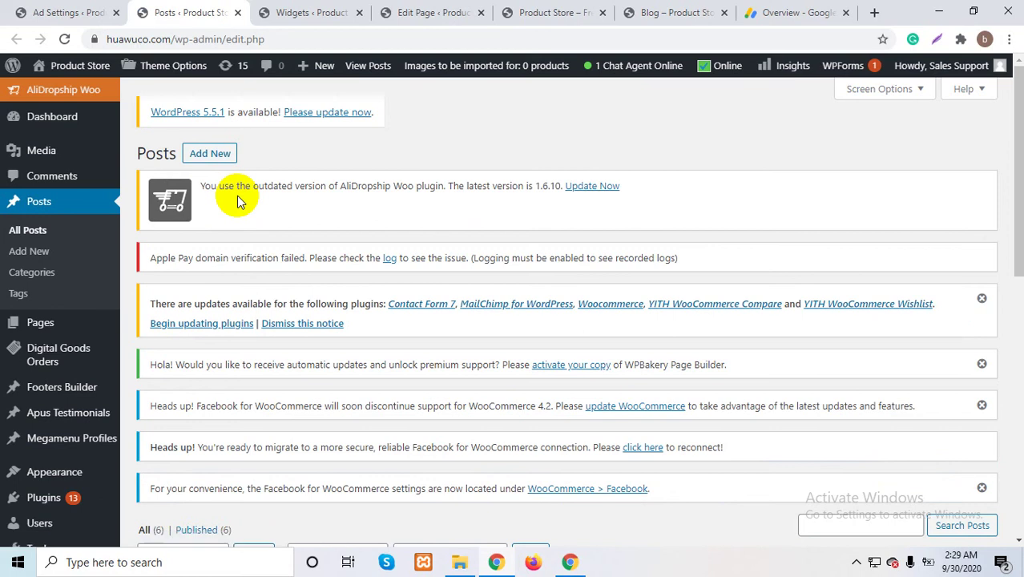
scroll(424, 337, "down", 5)
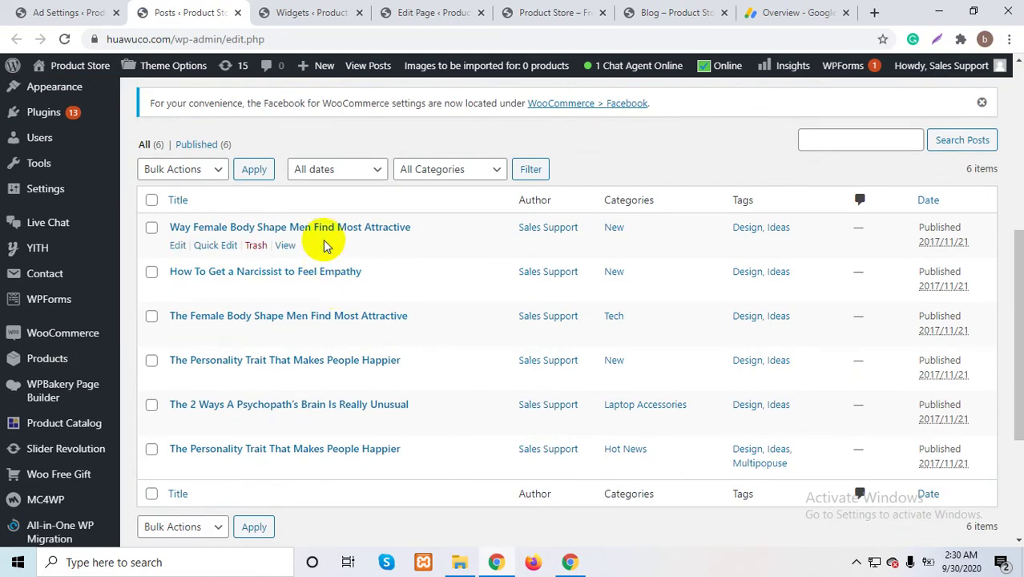
left_click(284, 246, "ctrl")
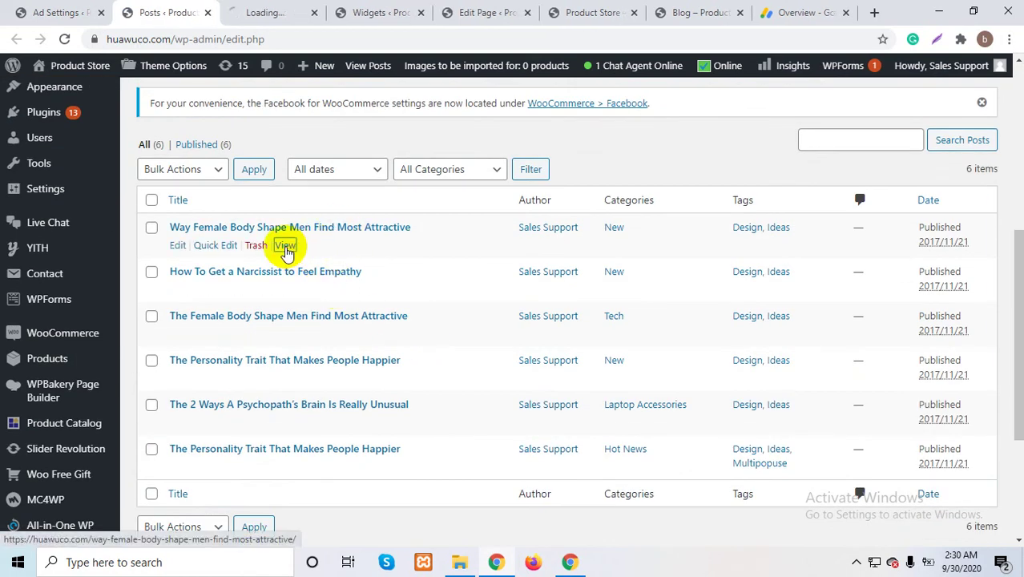
left_click(291, 9)
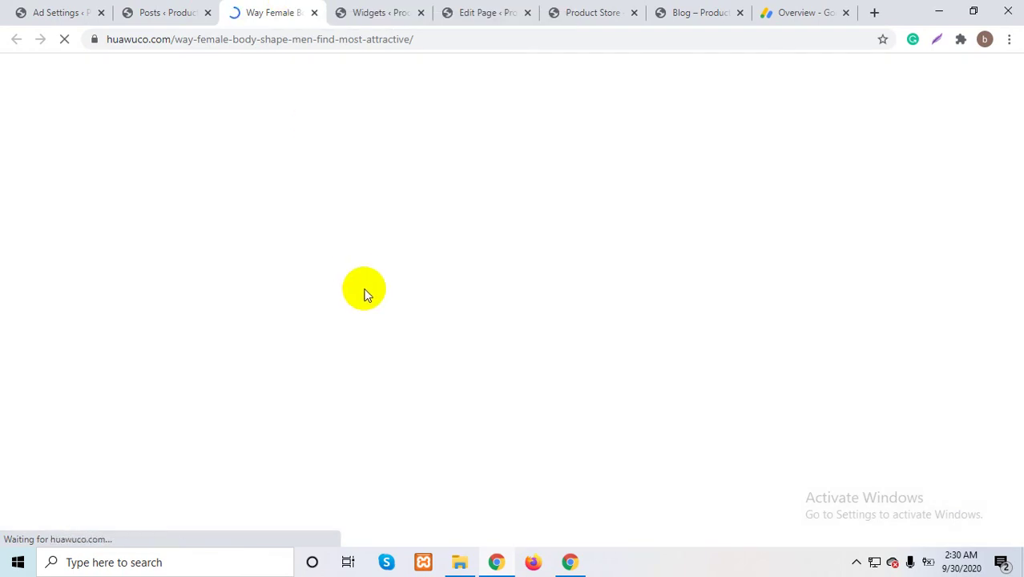
- Find the blank ad area below the post's featured image and inspect its element in the browser's developer tools
scroll(423, 328, "down", 5)
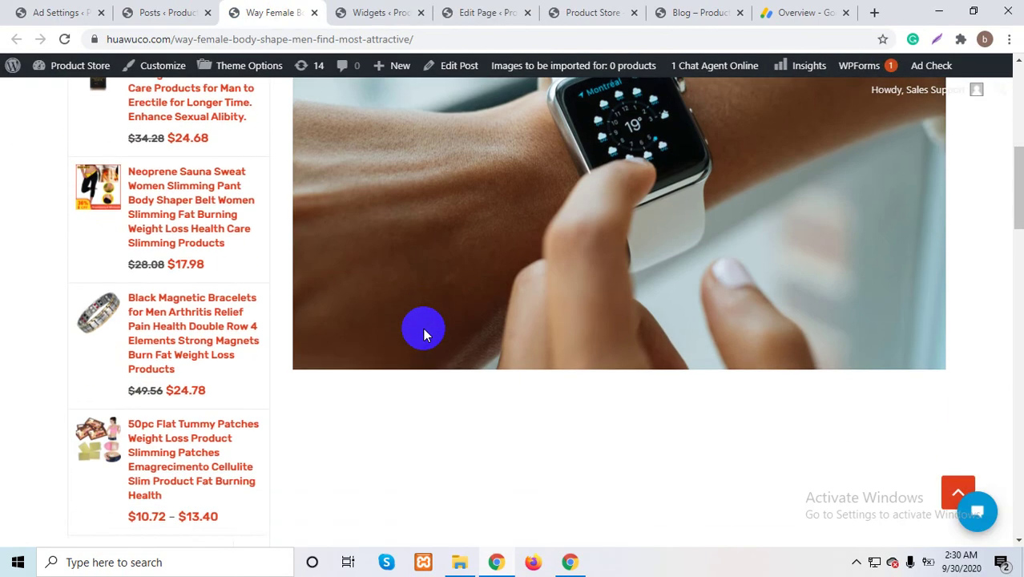
scroll(423, 327, "down", 8)
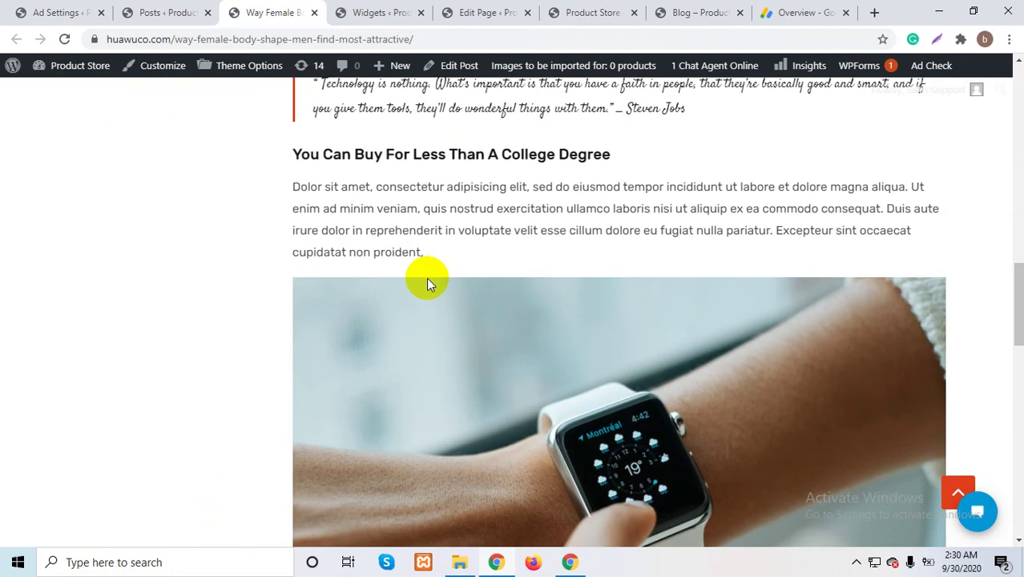
scroll(427, 281, "up", 5)
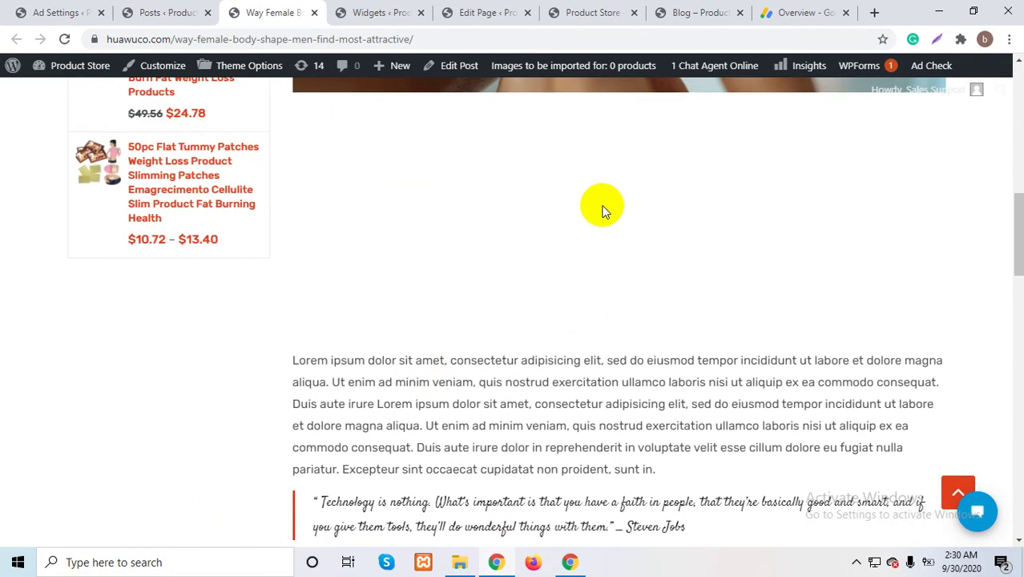
right_click(595, 178)
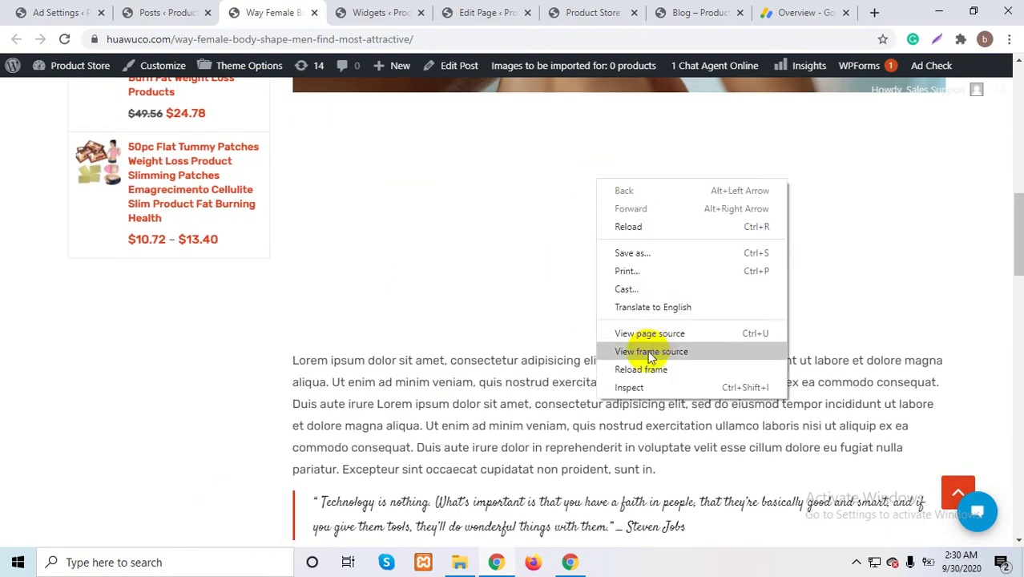
left_click(629, 387)
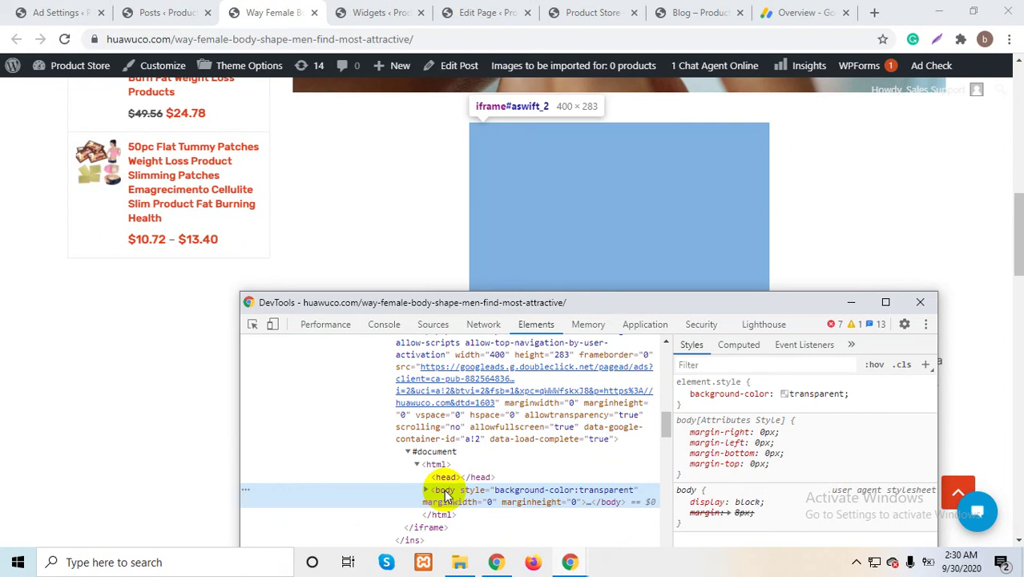
left_click(343, 201)
- Examine the ad's placement between the featured image and the opening paragraph of the blog post
scroll(267, 231, "down", 1)
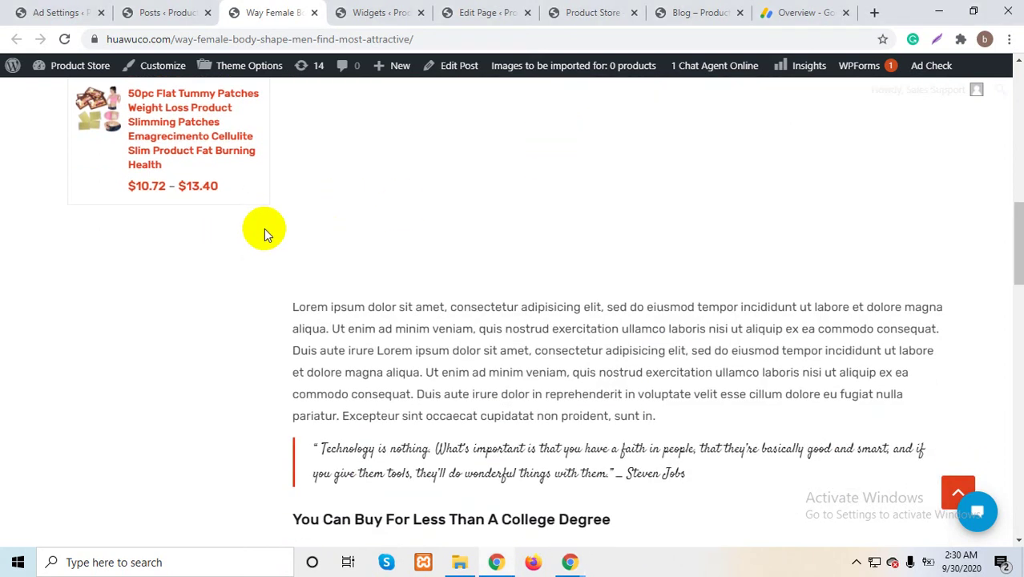
scroll(435, 173, "down", 5)
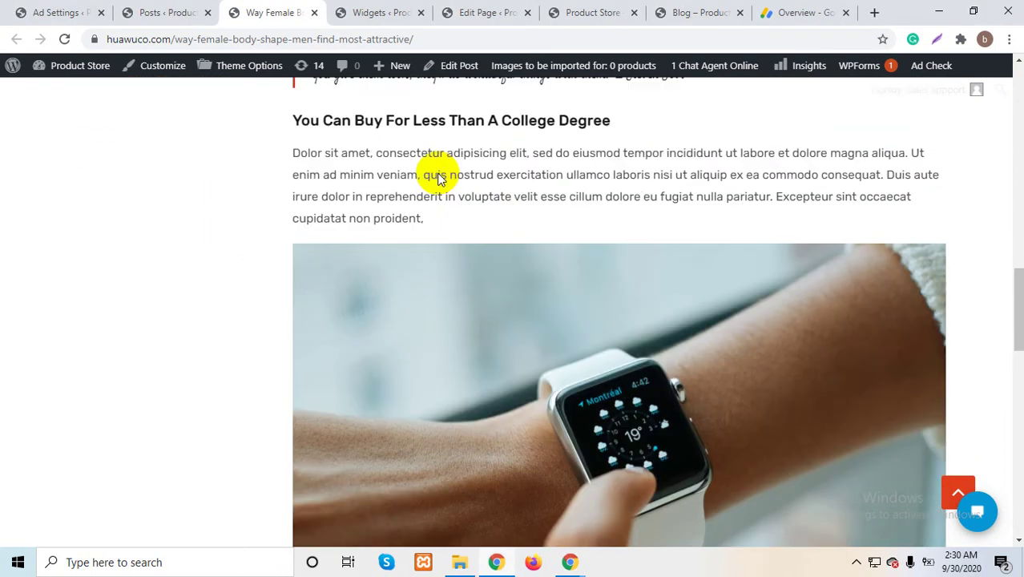
scroll(438, 175, "up", 12)
scroll(439, 173, "down", 6)
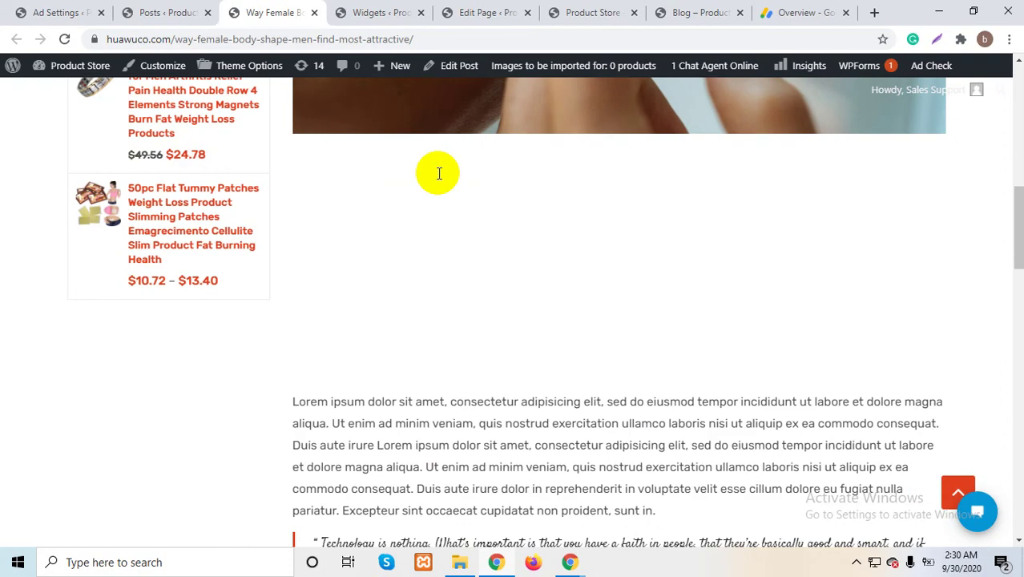
scroll(440, 173, "up", 1)
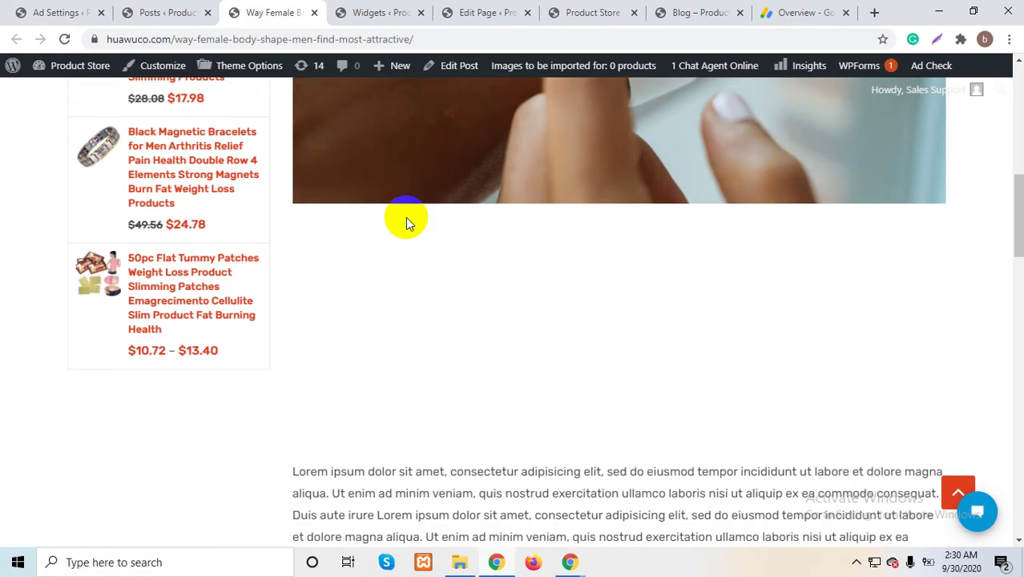
scroll(581, 190, "down", 3)
scroll(552, 201, "up", 1)
scroll(551, 201, "down", 2)
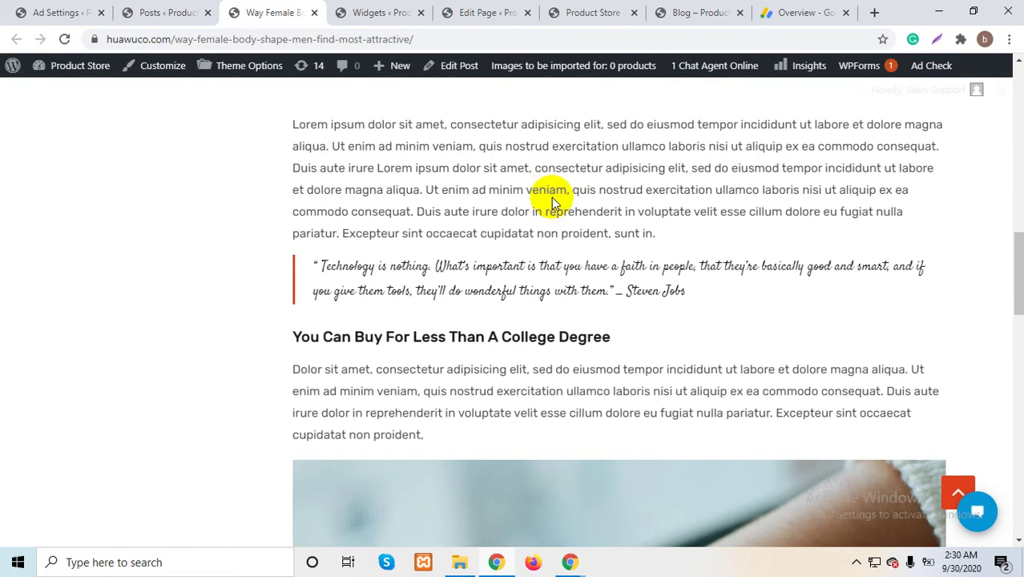
scroll(551, 203, "up", 10)
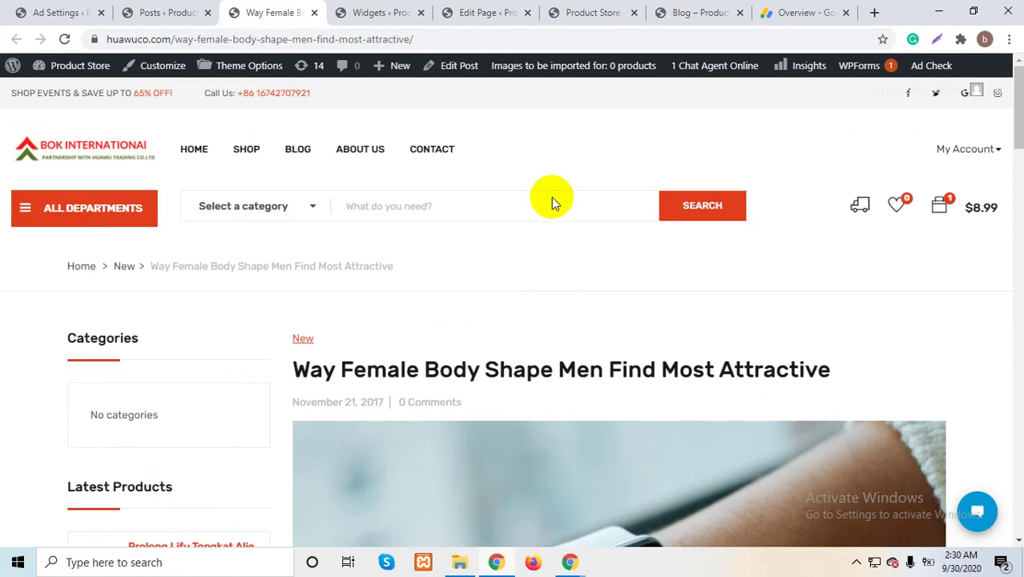